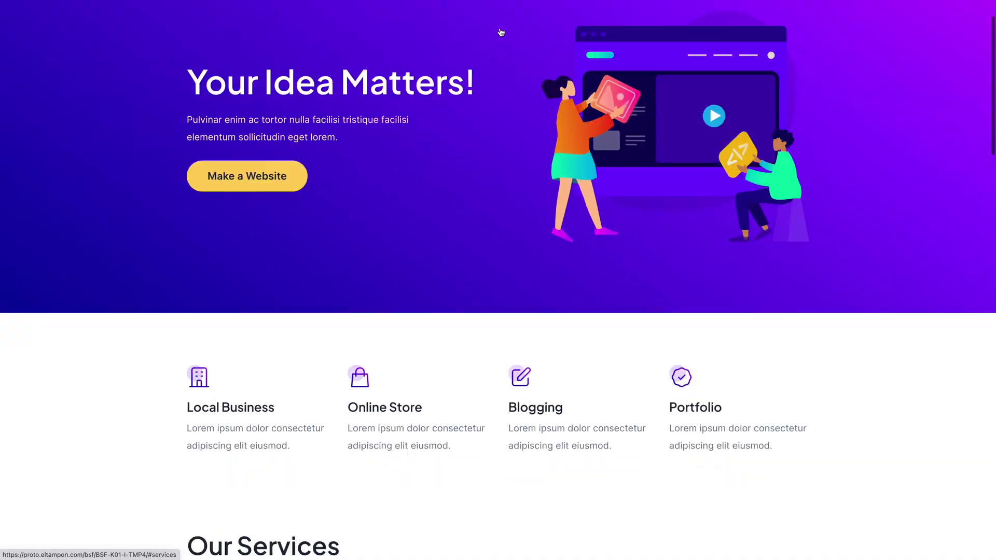
# - Scroll the demo page, then open TPT Custom Page from the admin bar's Edit Custom Layout menu
pyautogui.scroll(-5, 502, 32)
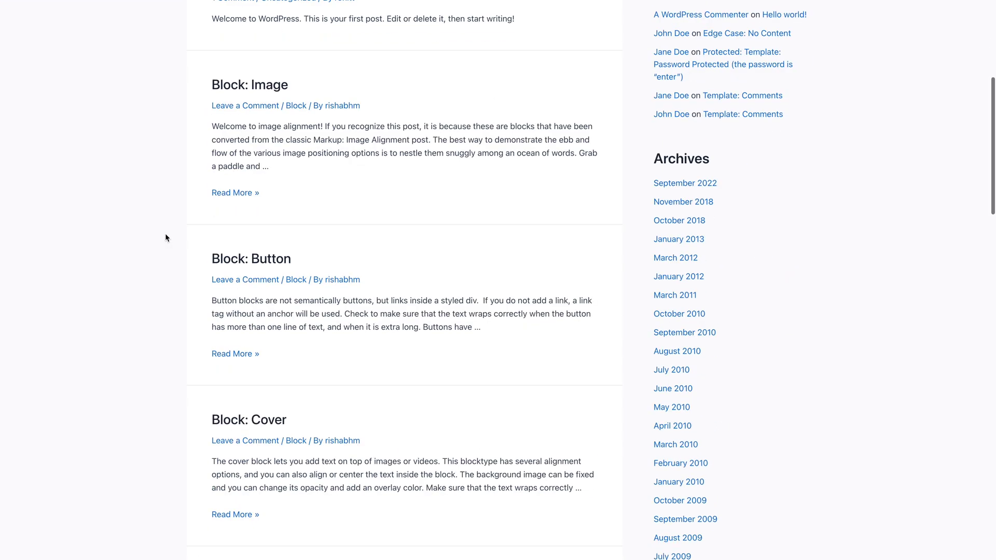
pyautogui.scroll(-2, 165, 233)
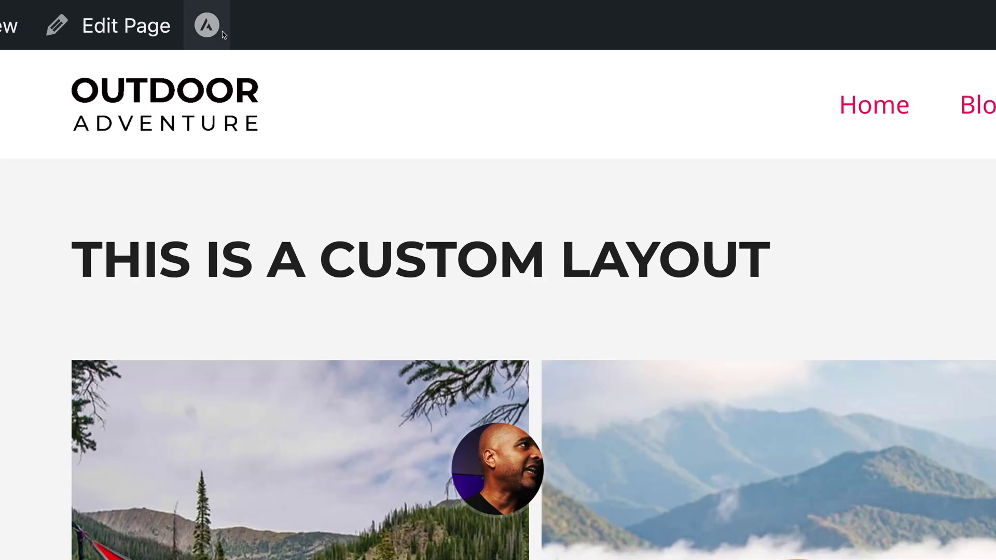
pyautogui.moveTo(233, 8)
pyautogui.click(270, 38)
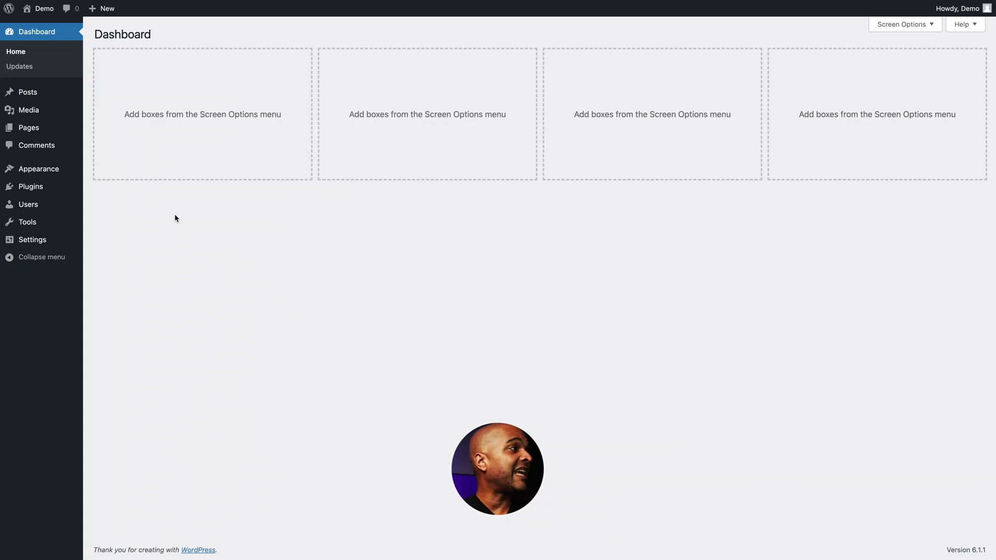
# - Open Astra Options under Appearance, then the new top-level Astra welcome dashboard
pyautogui.moveTo(27, 169)
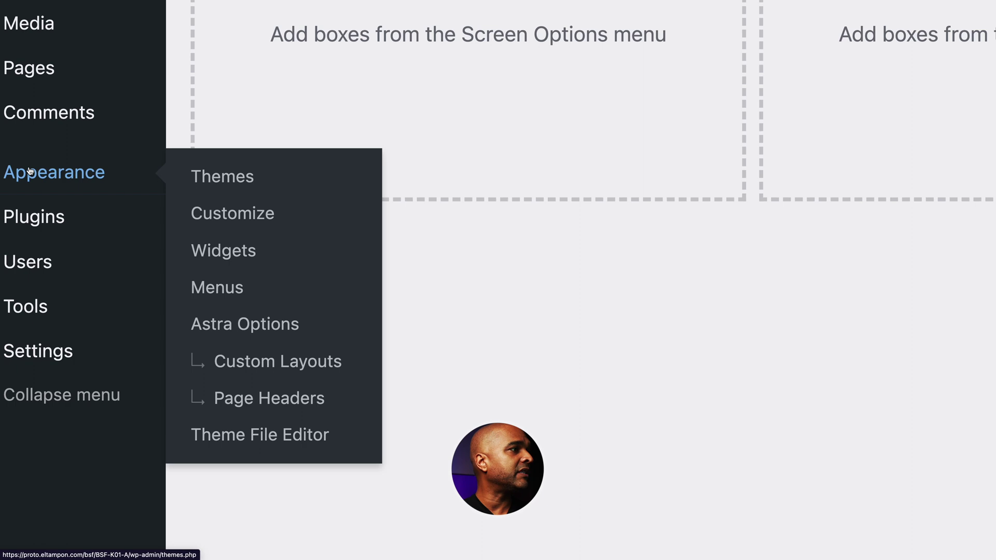
pyautogui.click(257, 329)
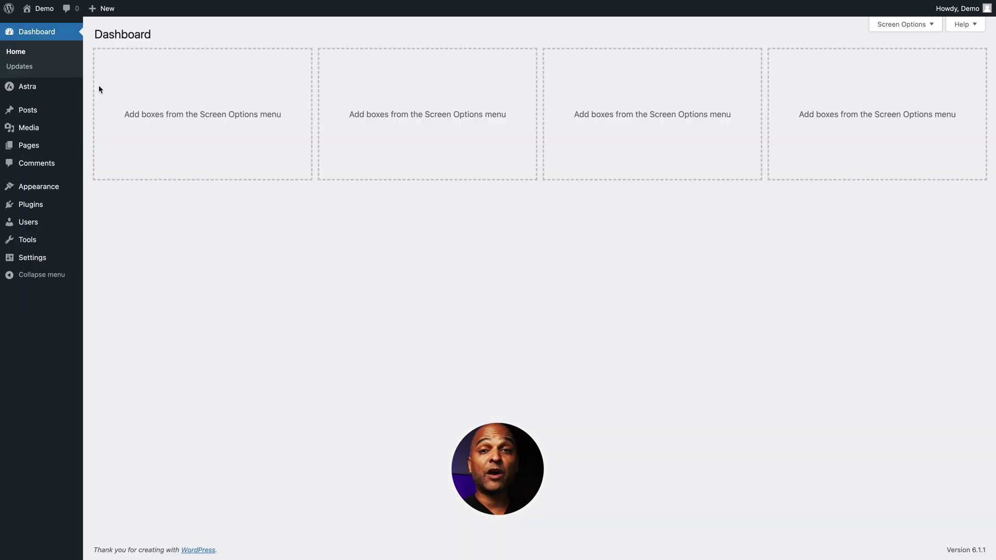
pyautogui.moveTo(32, 89)
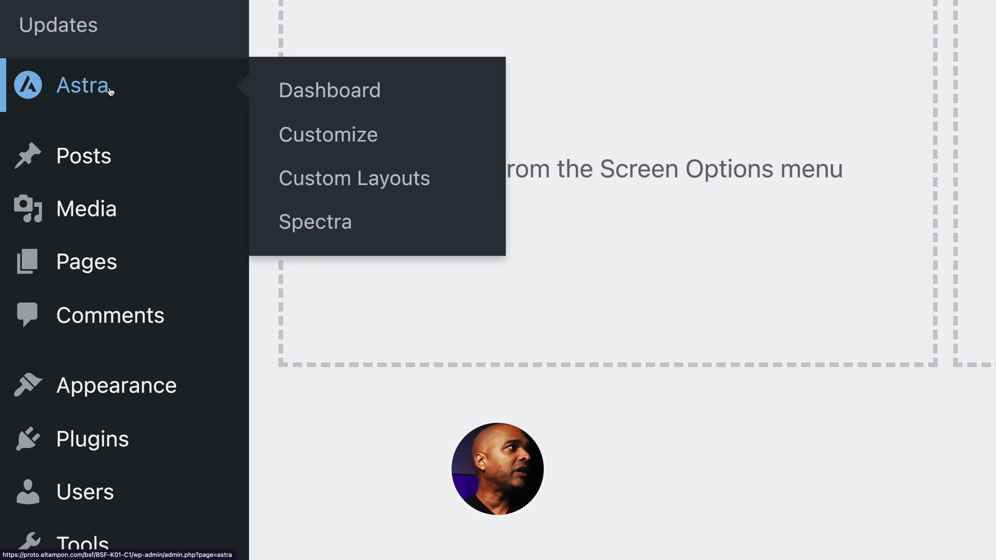
pyautogui.click(109, 90)
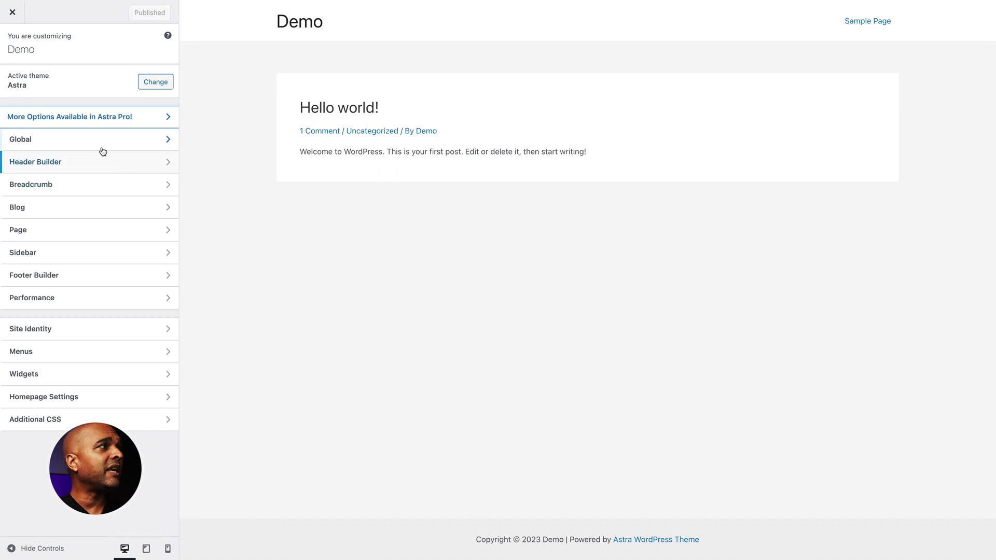
pyautogui.click(132, 143)
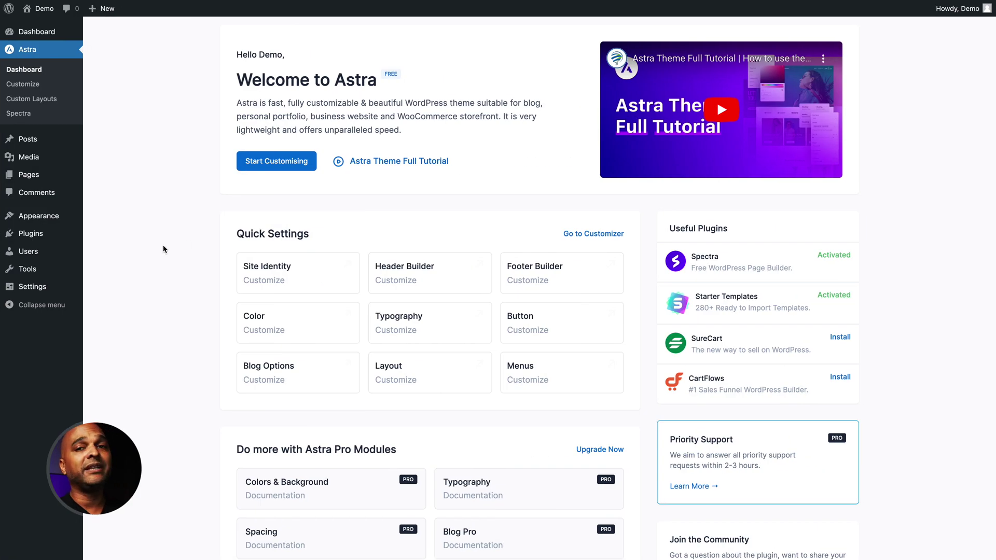
pyautogui.click(259, 278)
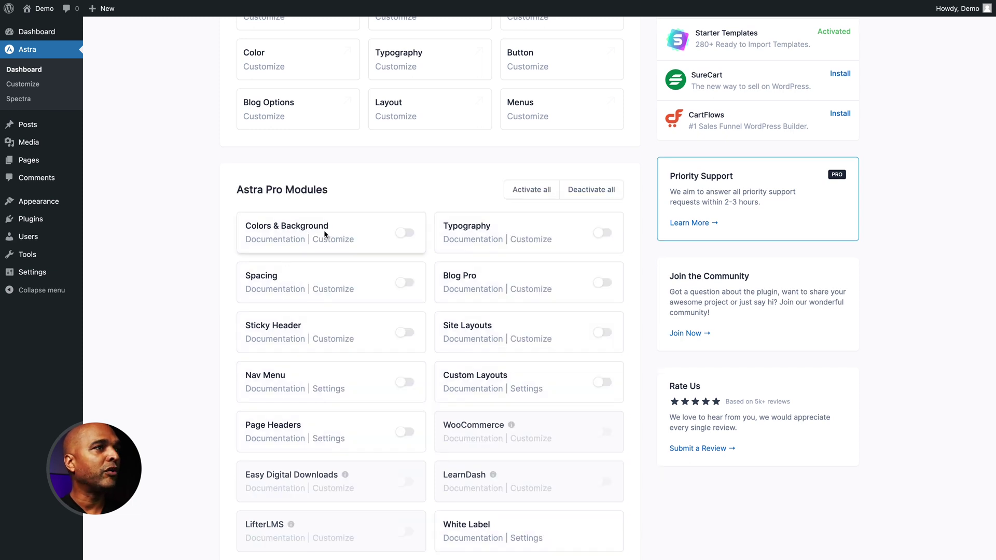
# - Toggle the Colors & Background and Spacing modules, then Activate all and Deactivate all Astra Pro modules
pyautogui.click(402, 235)
pyautogui.click(405, 283)
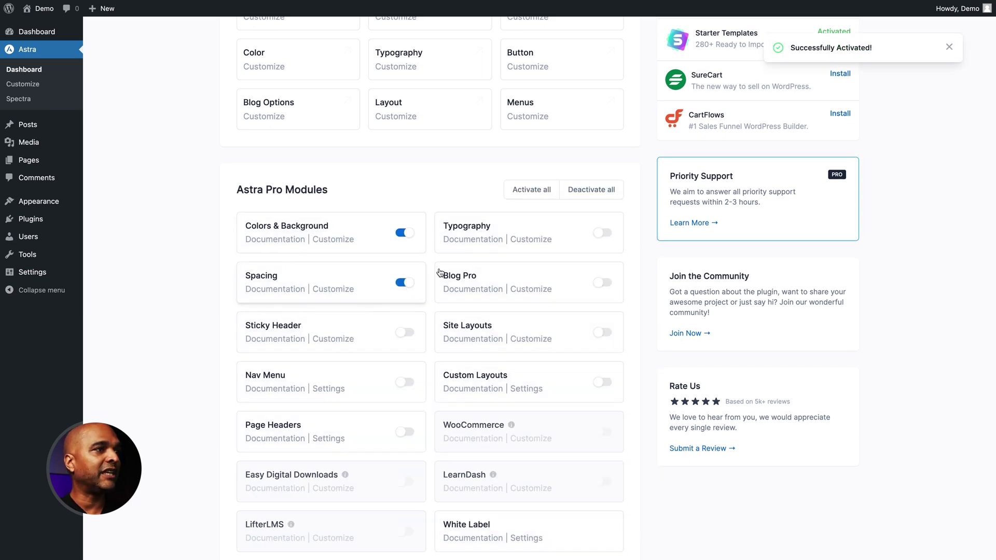
pyautogui.click(526, 190)
pyautogui.click(590, 191)
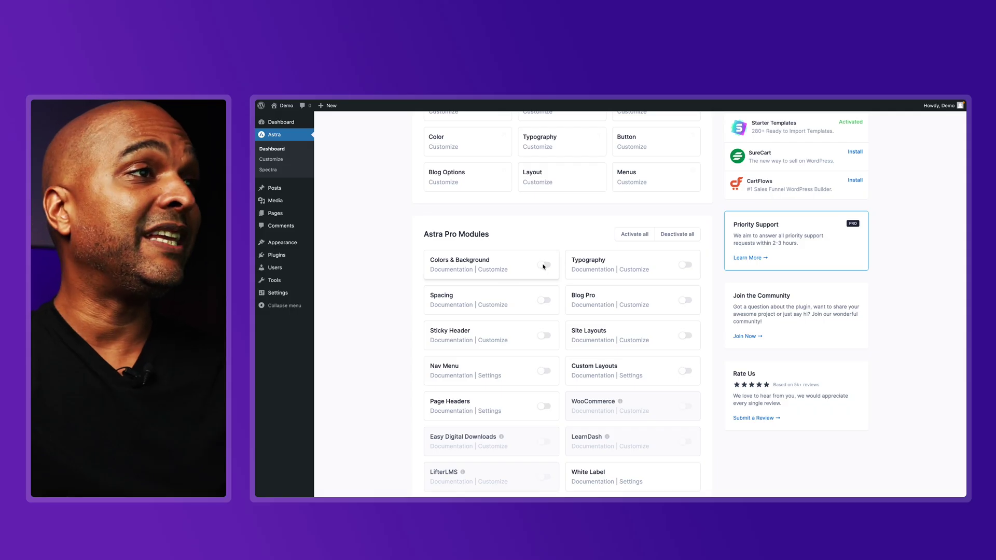
pyautogui.click(405, 233)
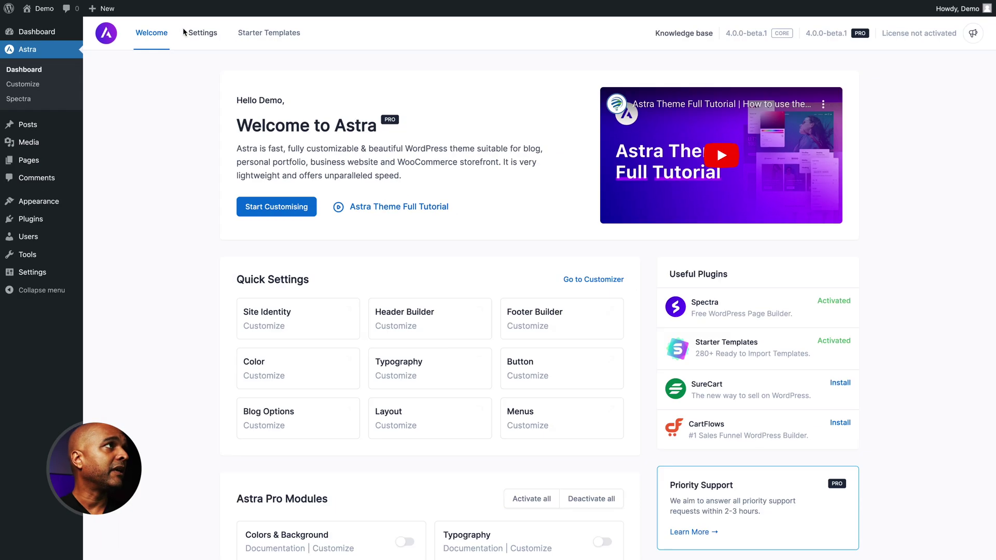
pyautogui.click(200, 32)
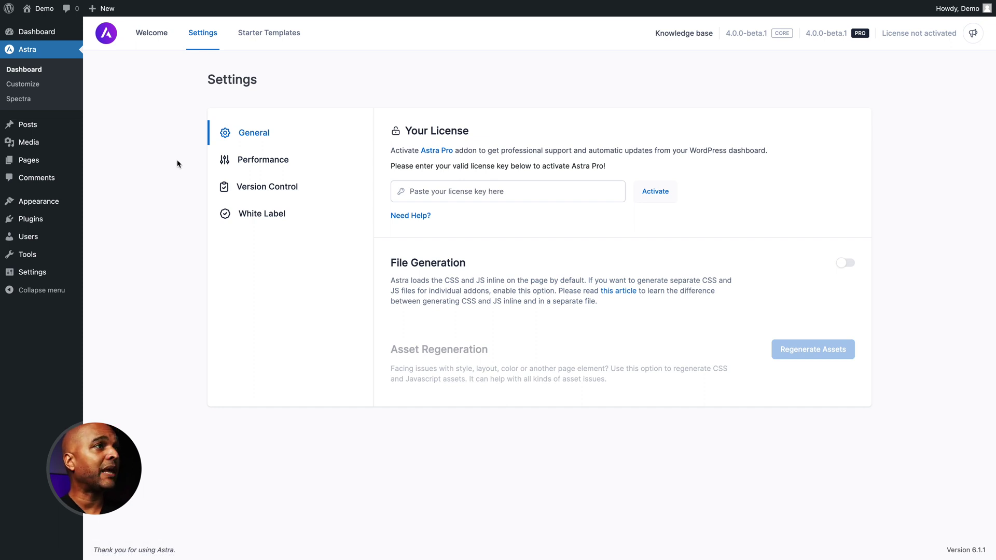
pyautogui.click(236, 162)
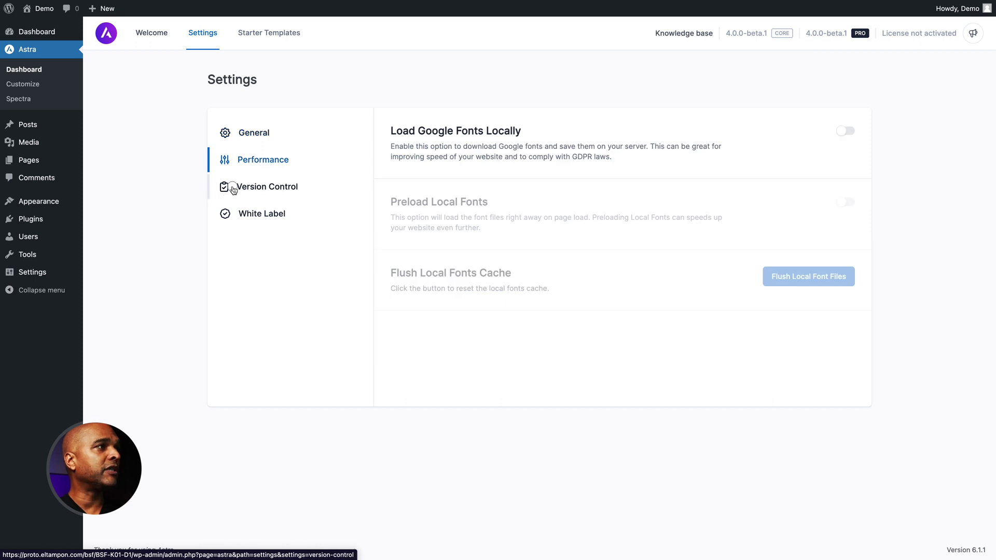
pyautogui.click(233, 189)
pyautogui.click(239, 215)
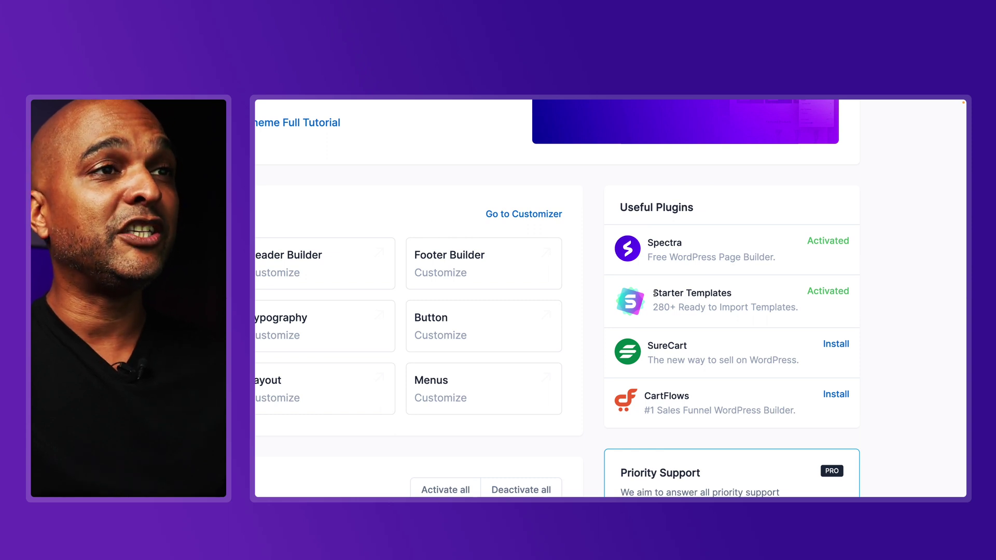
pyautogui.scroll(-1, 650, 342)
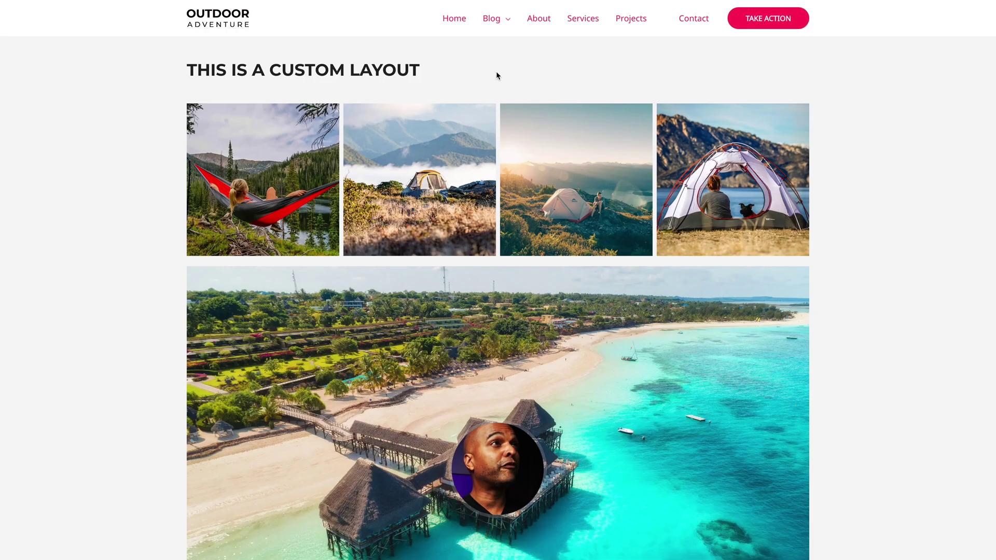
# - Open the Astra Menu Settings for the Blog item in the Primary Menu
pyautogui.moveTo(491, 27)
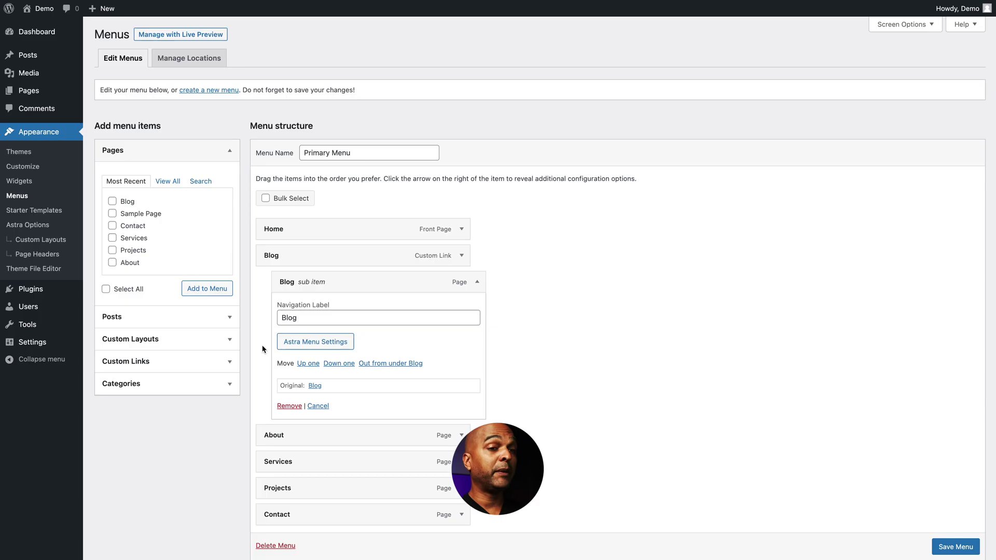
pyautogui.click(302, 342)
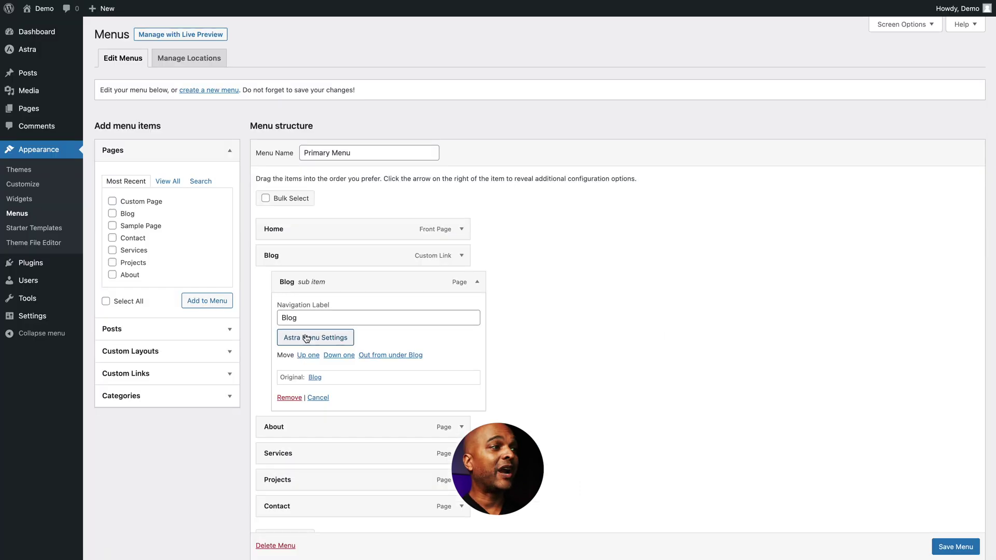
pyautogui.click(304, 338)
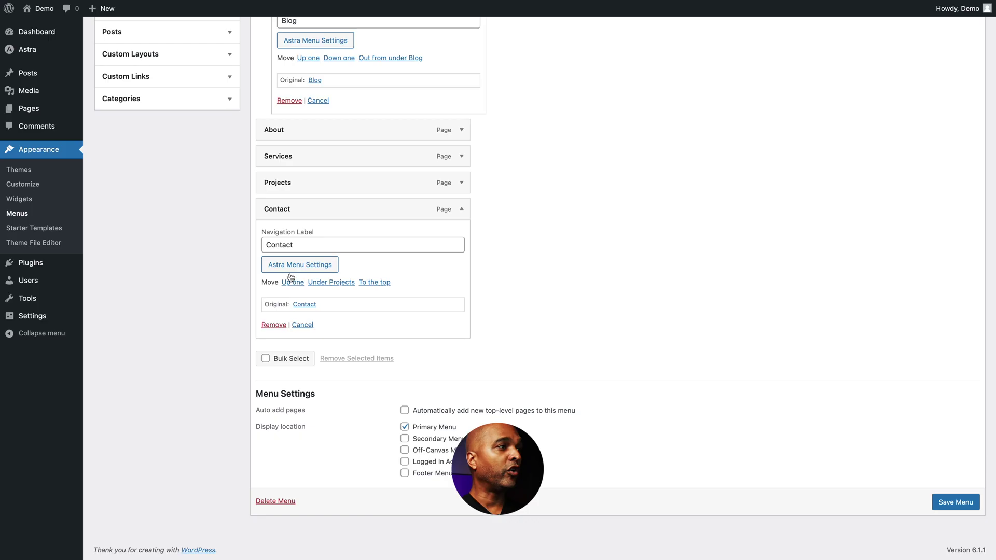
# - Place the Contact item's icon after its label, colour it yellow-green, and save
pyautogui.click(289, 267)
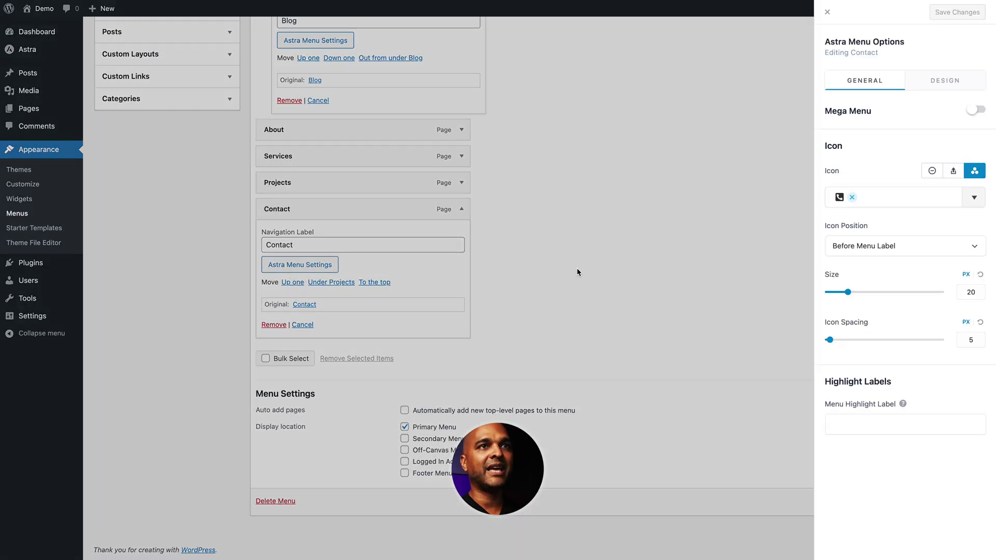
pyautogui.click(865, 245)
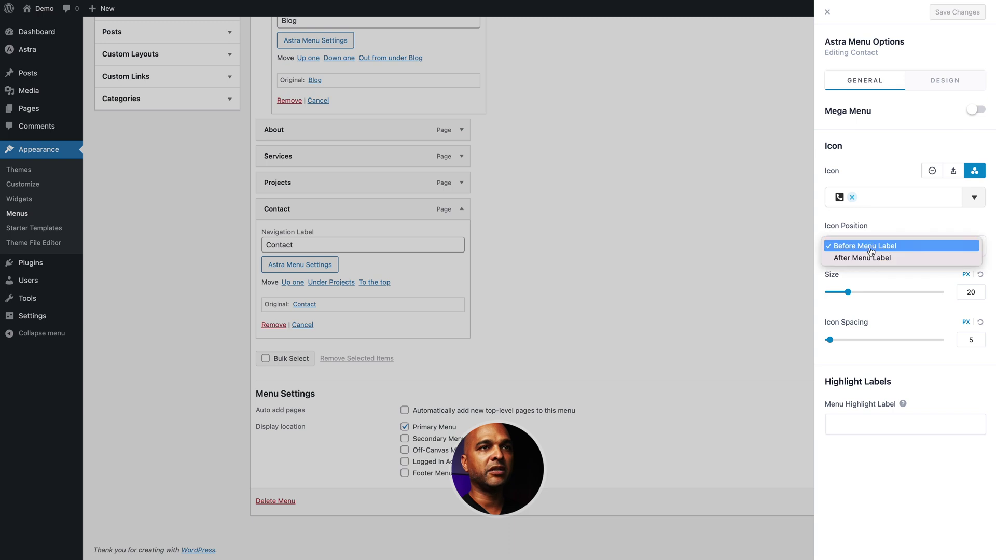
pyautogui.click(863, 259)
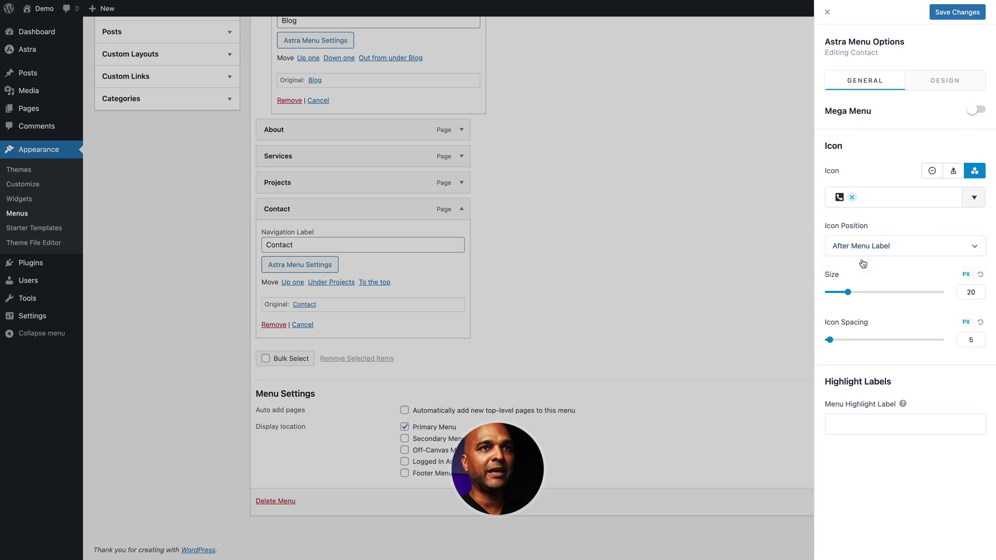
pyautogui.click(933, 90)
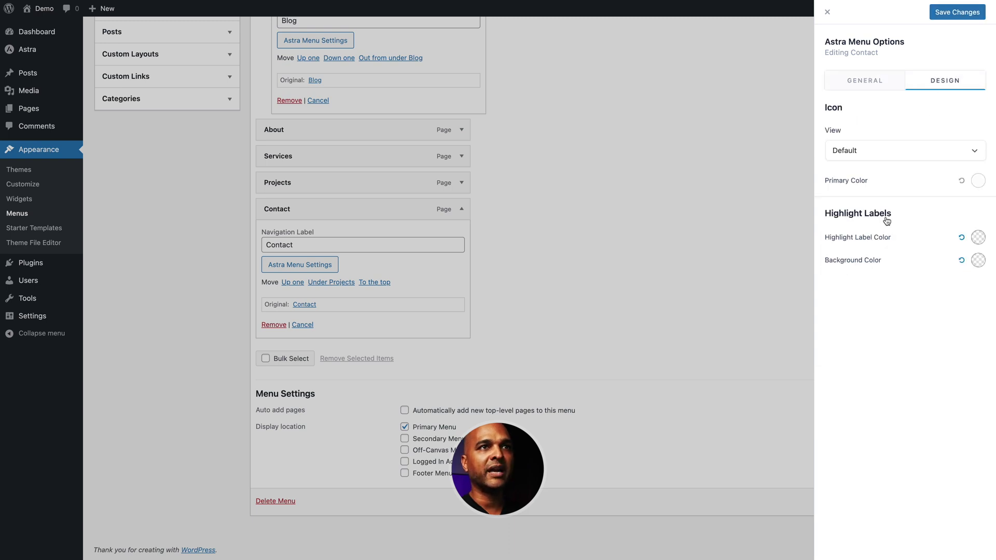
pyautogui.click(978, 182)
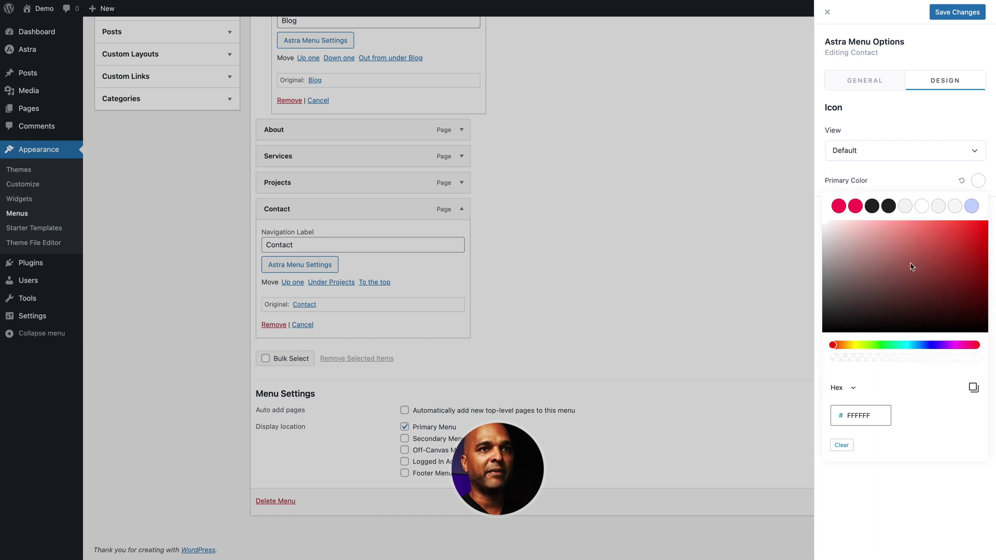
pyautogui.click(860, 345)
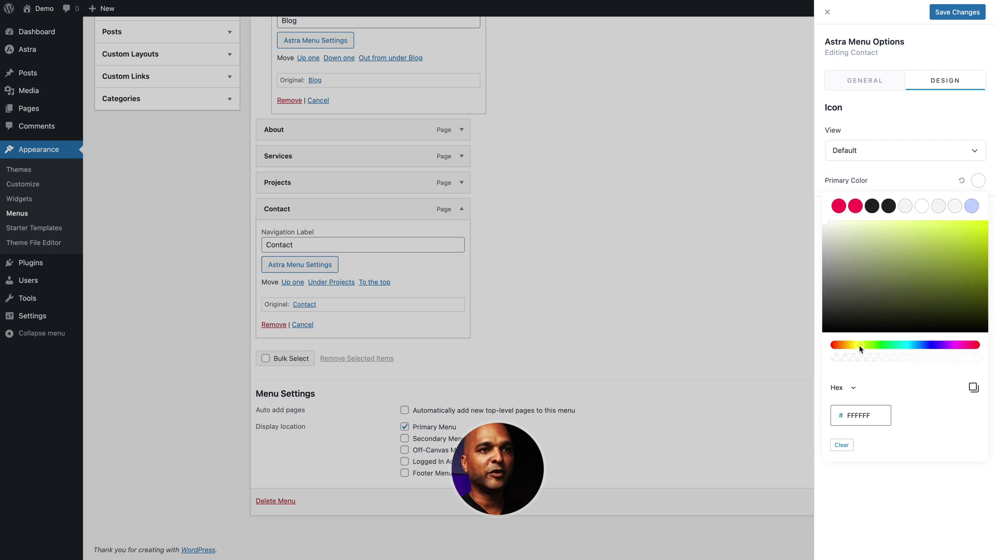
pyautogui.click(948, 257)
pyautogui.click(957, 12)
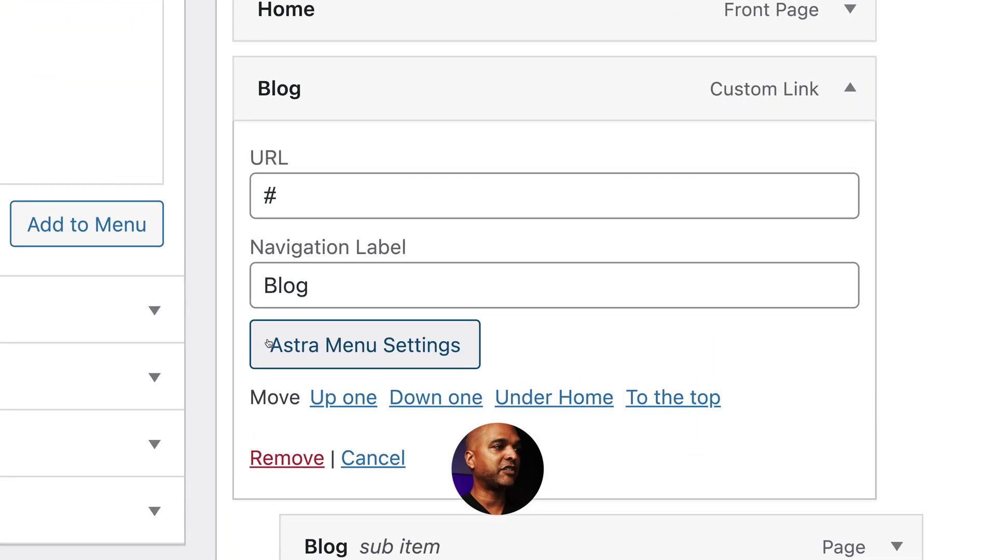
# - Set the Blog mega menu heading colour to pink #FB2056 and save the menu options
pyautogui.click(269, 344)
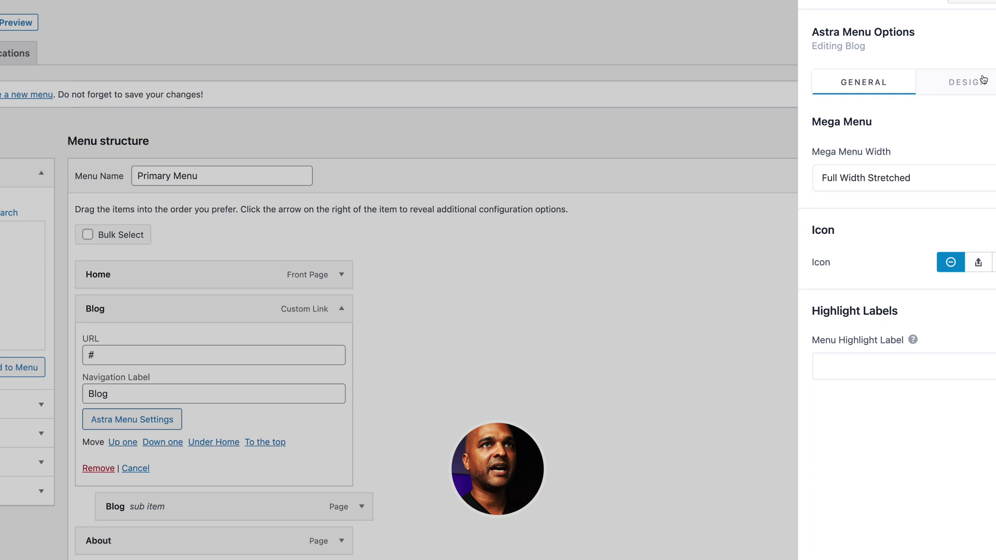
pyautogui.click(984, 78)
pyautogui.scroll(-2, 874, 225)
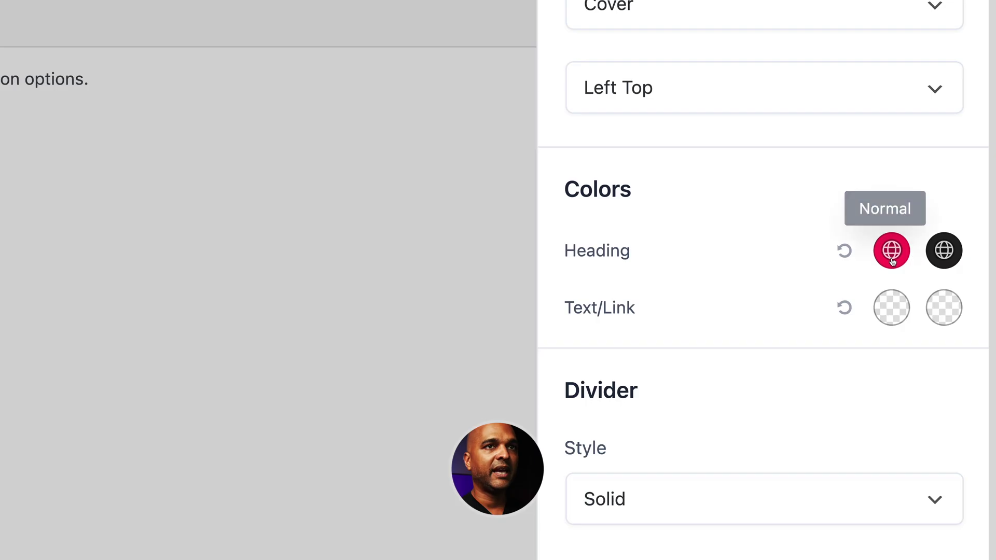
pyautogui.click(954, 247)
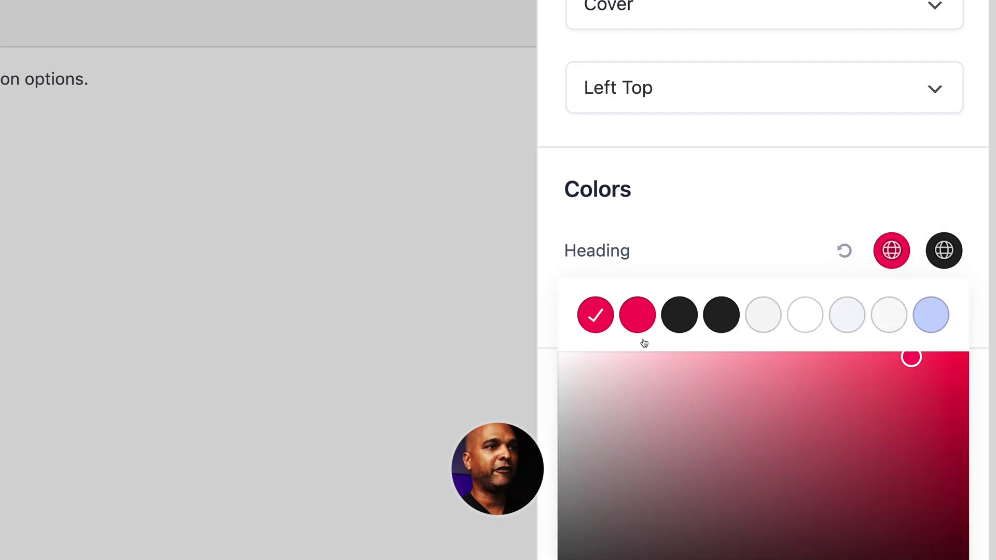
pyautogui.click(640, 313)
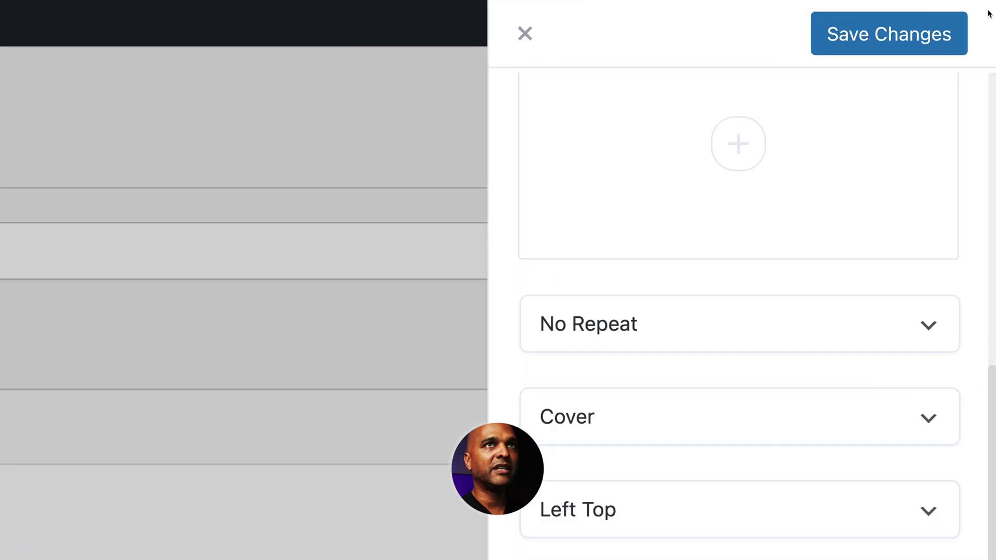
pyautogui.click(958, 14)
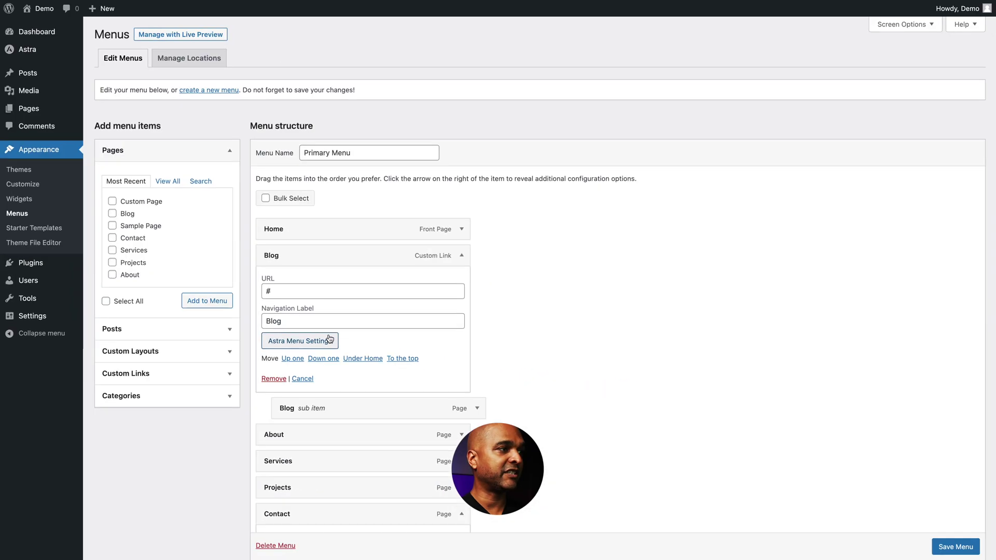
# - Give the Blog mega menu a gradient background type and save it
pyautogui.click(330, 339)
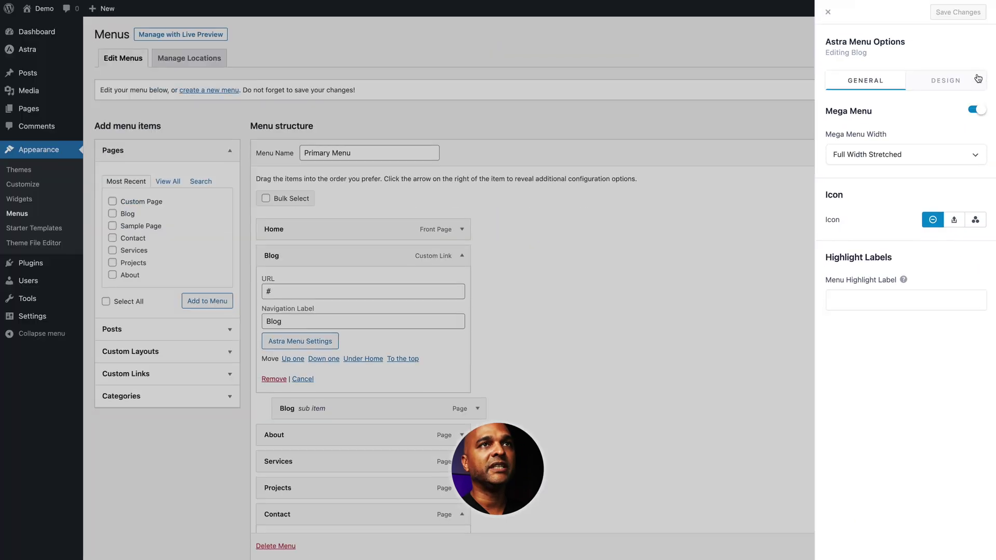
pyautogui.click(978, 78)
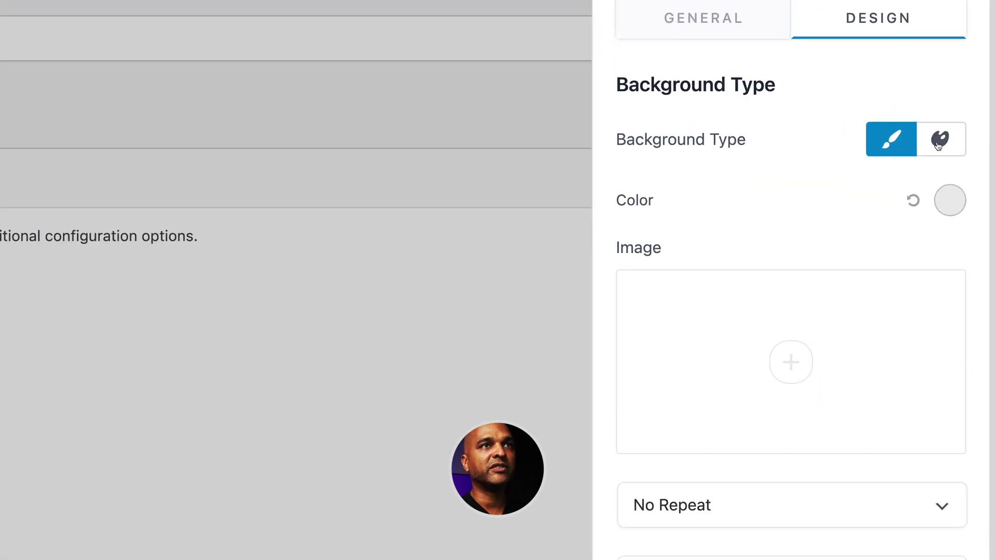
pyautogui.click(932, 148)
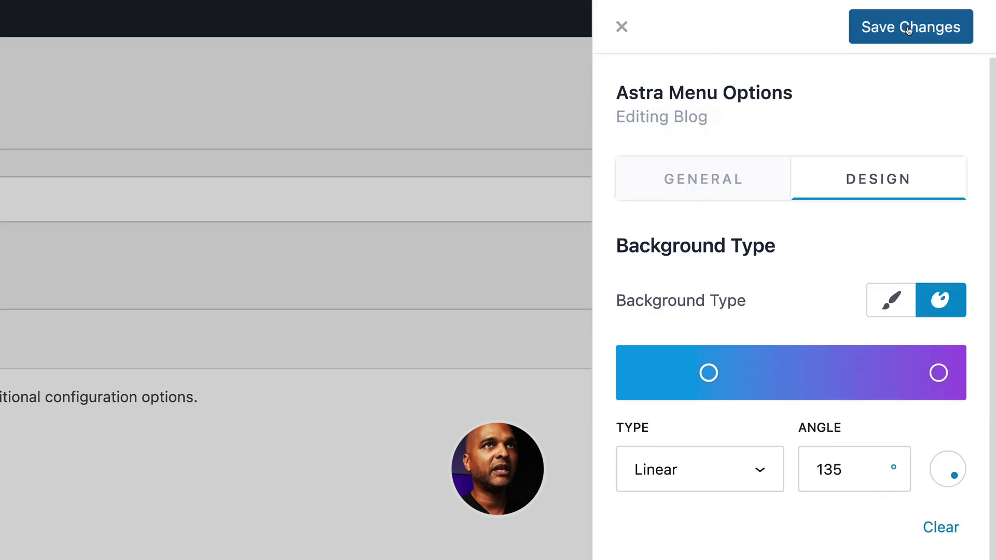
pyautogui.click(909, 31)
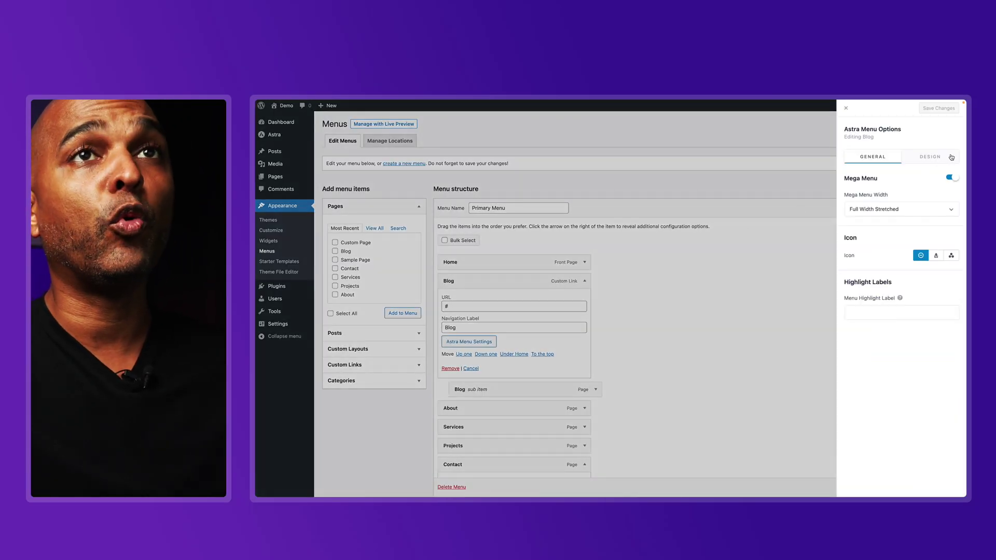
# - Review the Blog mega menu's design options, keeping the divider style Solid
pyautogui.click(952, 157)
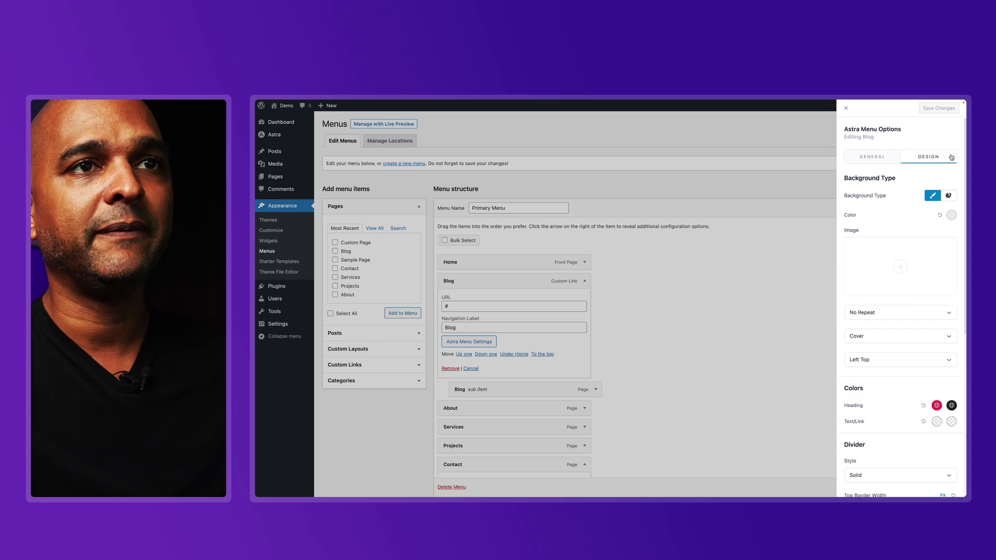
pyautogui.scroll(-5, 889, 363)
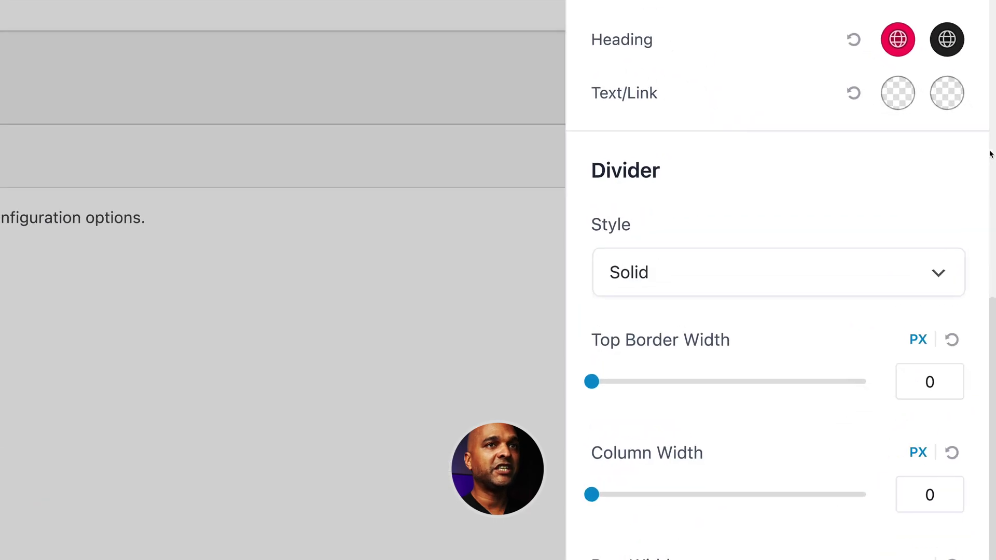
pyautogui.scroll(-1, 922, 178)
pyautogui.click(804, 249)
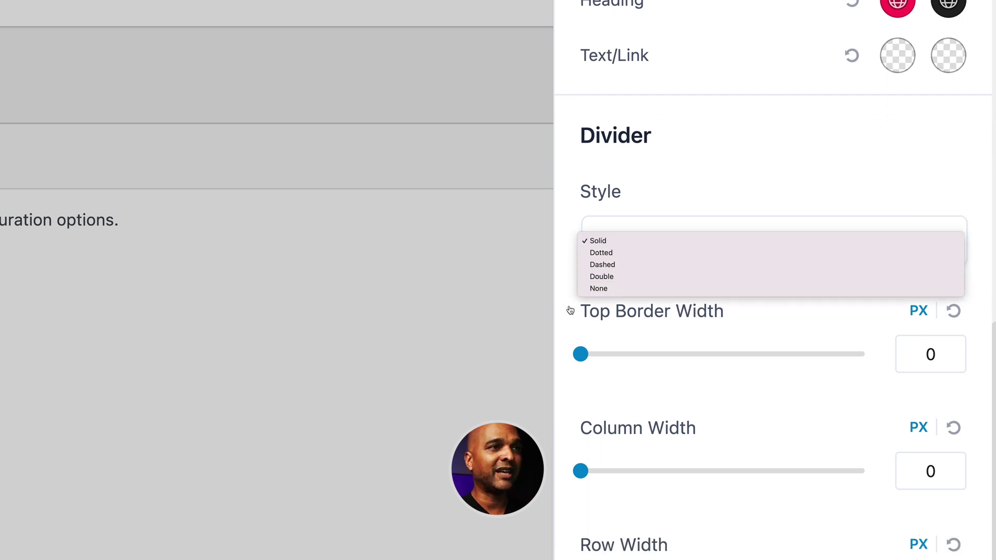
pyautogui.click(561, 323)
pyautogui.scroll(-3, 741, 312)
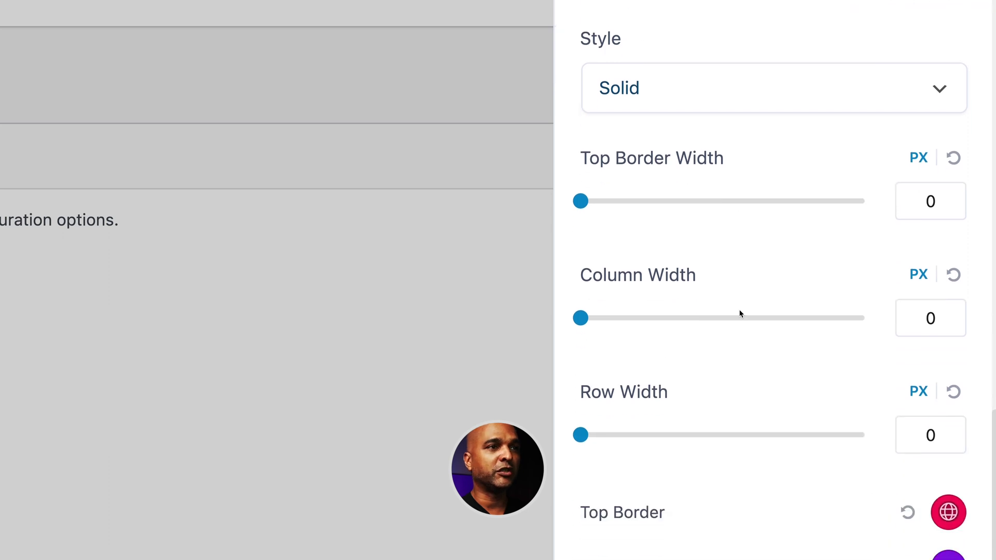
pyautogui.scroll(-6, 740, 313)
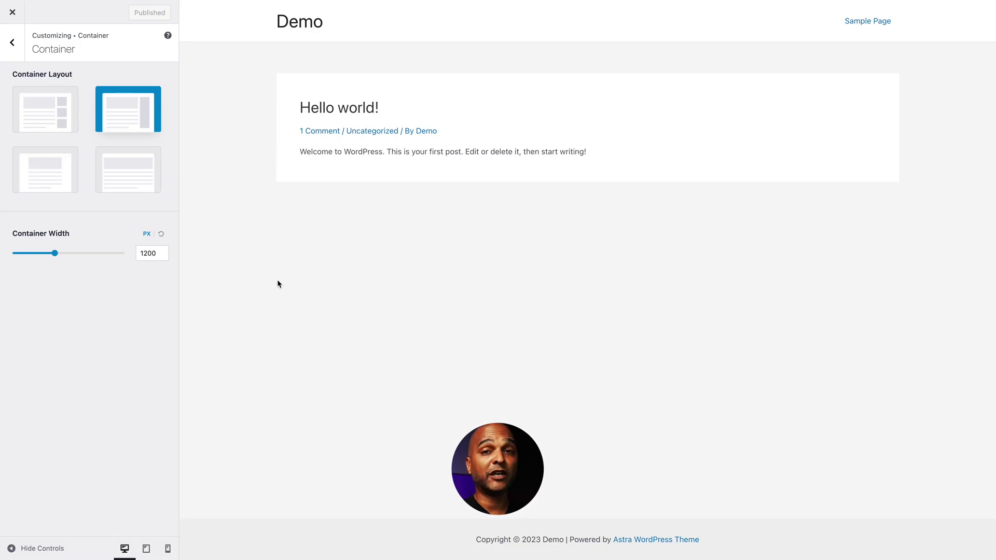
# - Try the Boxed container, then choose Narrow Width with a 553 px narrow container width
pyautogui.click(35, 113)
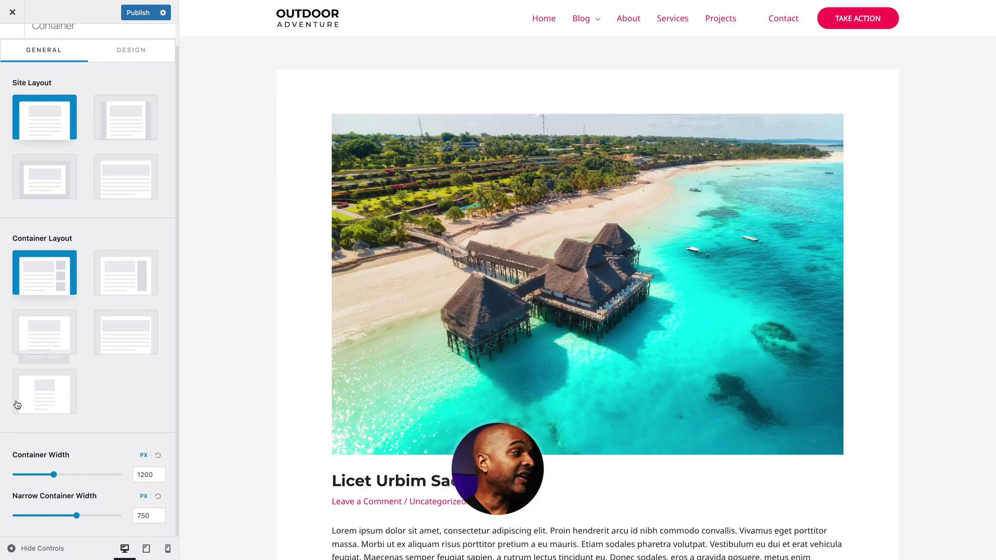
pyautogui.click(41, 397)
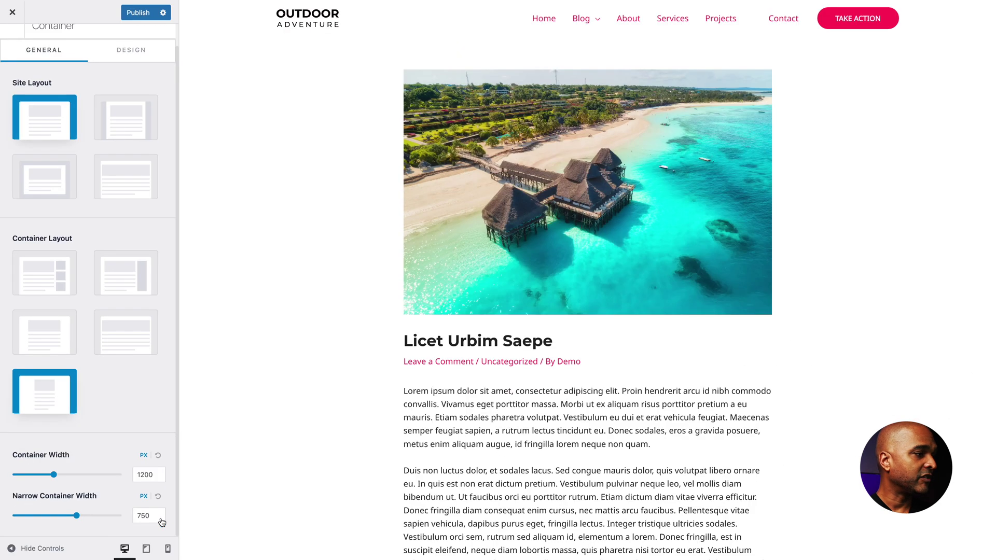
pyautogui.moveTo(76, 515); pyautogui.dragTo(43, 515)
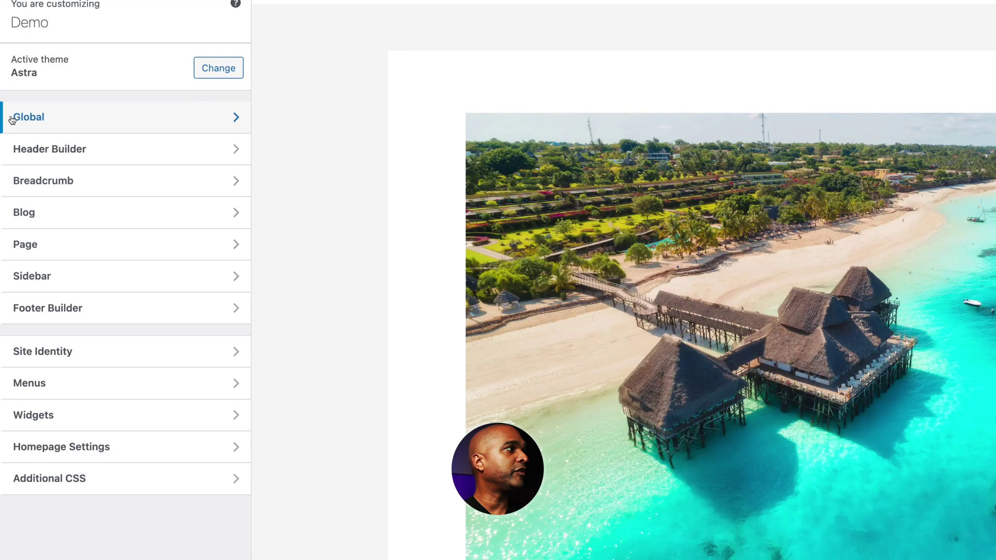
# - Open the Global > Container settings in the Customizer
pyautogui.click(31, 118)
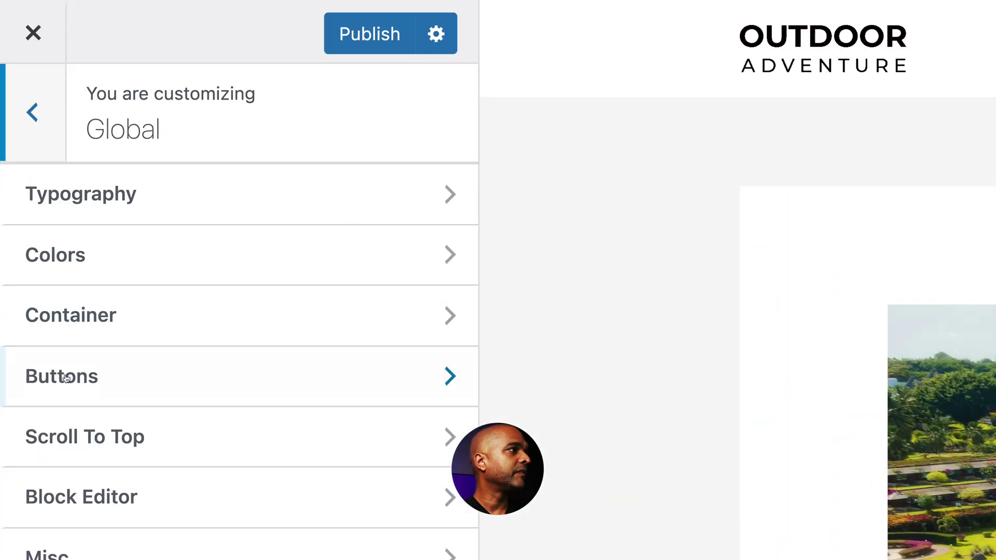
pyautogui.click(74, 314)
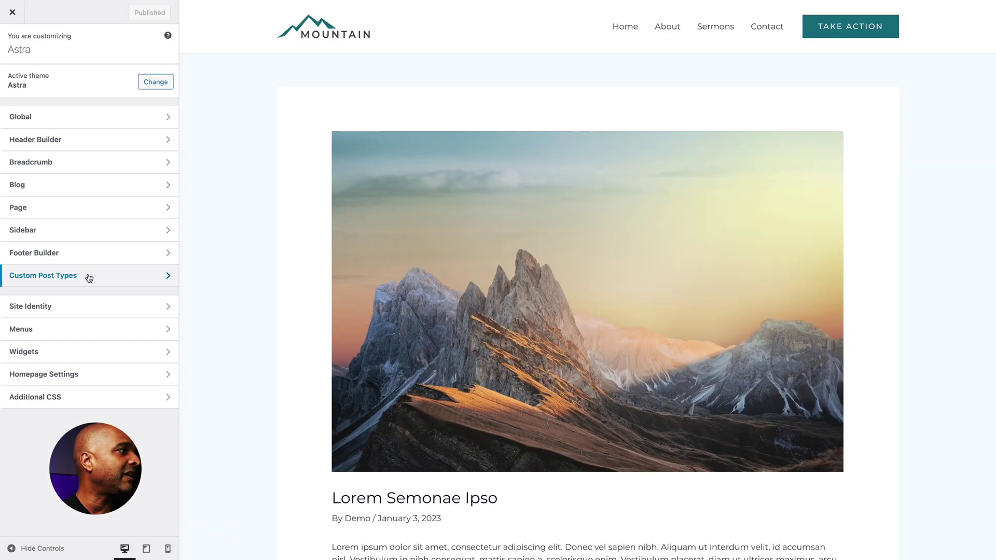
# - Under Custom Post Types > Sermons > Single Sermons, choose the Narrow Width container layout
pyautogui.click(89, 278)
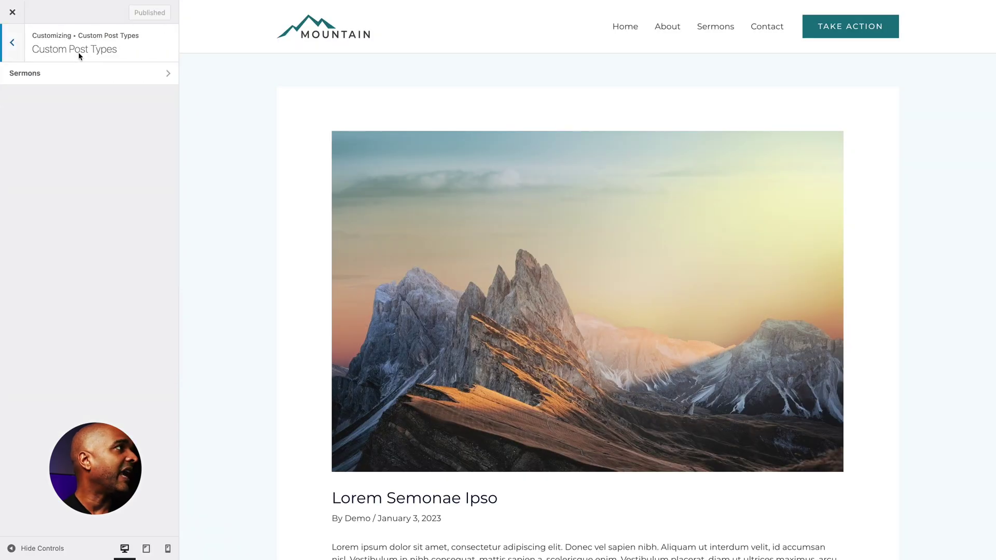
pyautogui.click(41, 73)
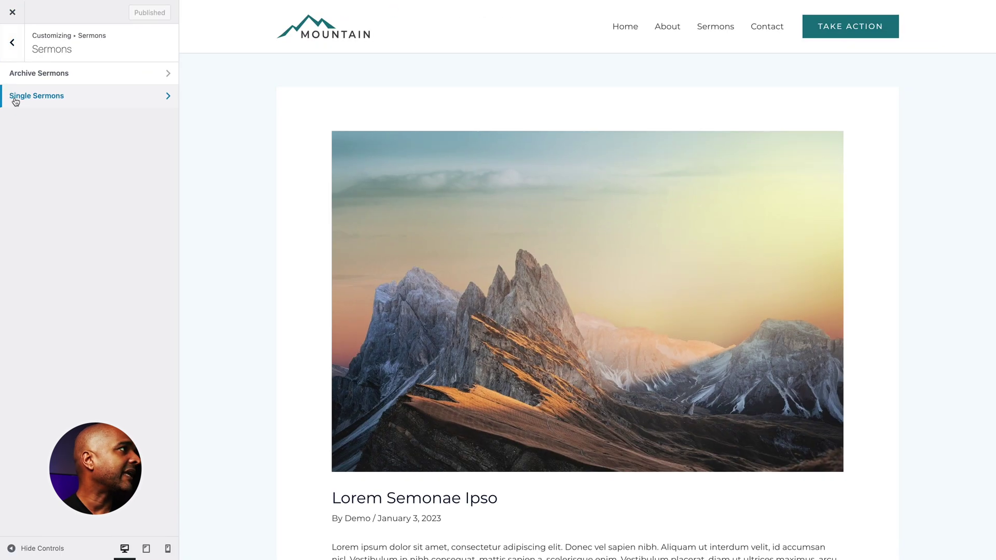
pyautogui.click(15, 100)
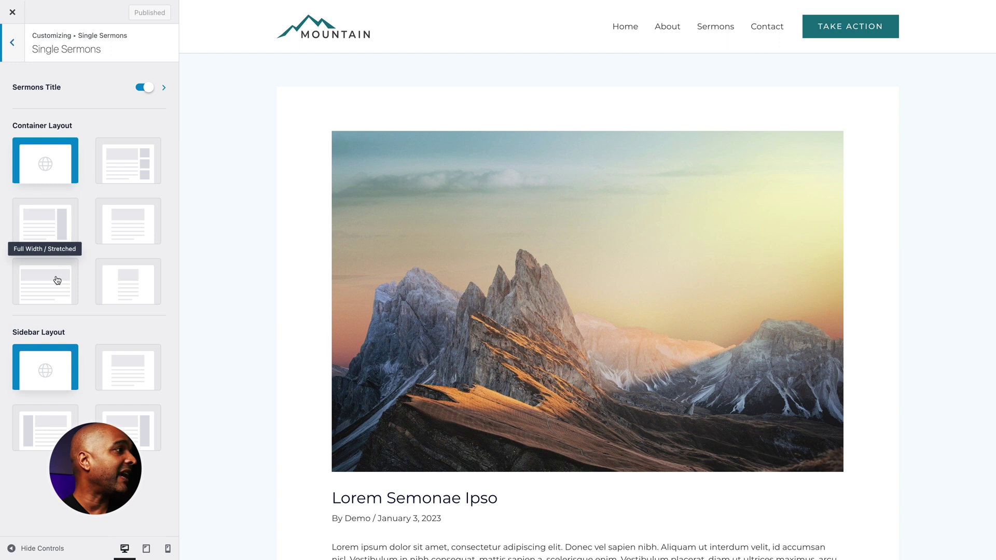
pyautogui.click(128, 280)
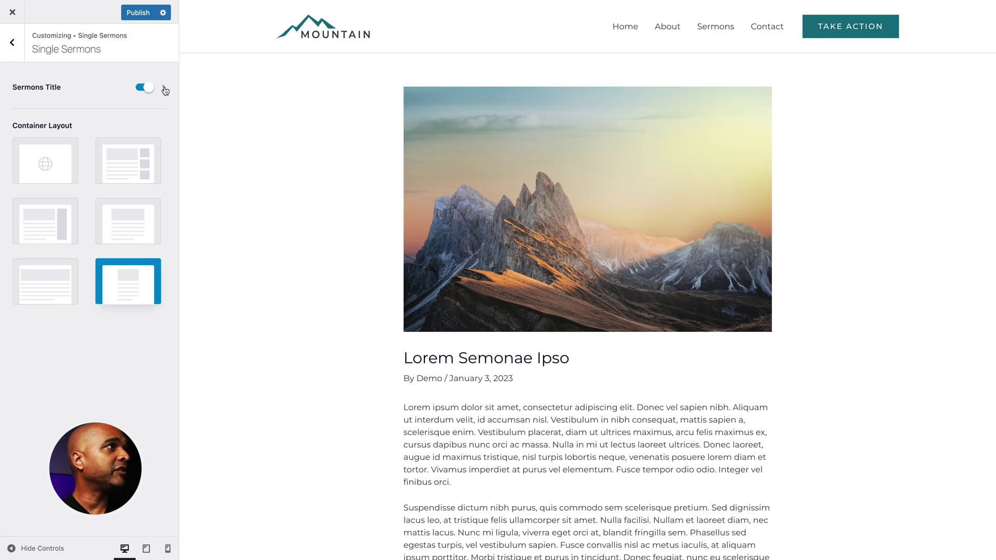
# - Switch the Sermons title banner to the second Banner Layout and show its Design options
pyautogui.click(164, 89)
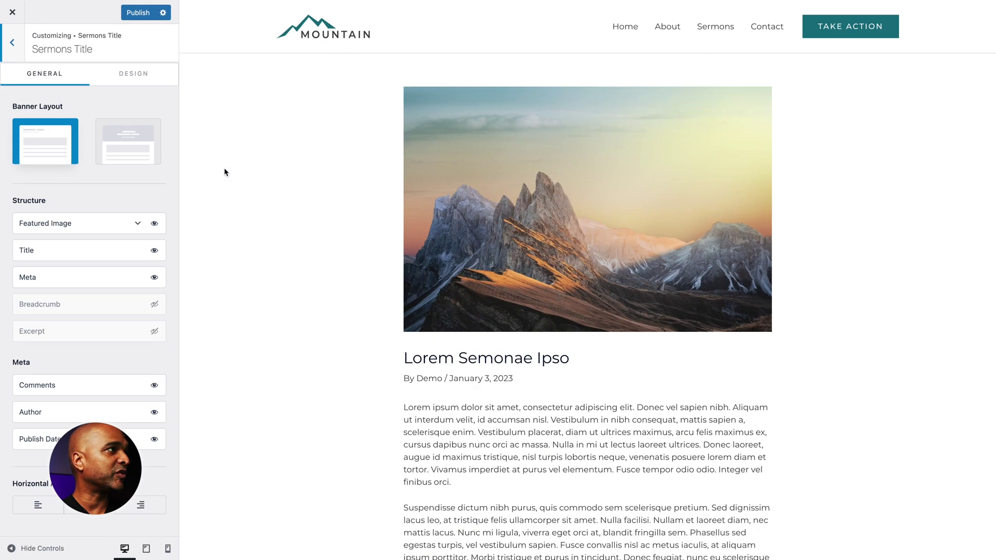
pyautogui.click(133, 145)
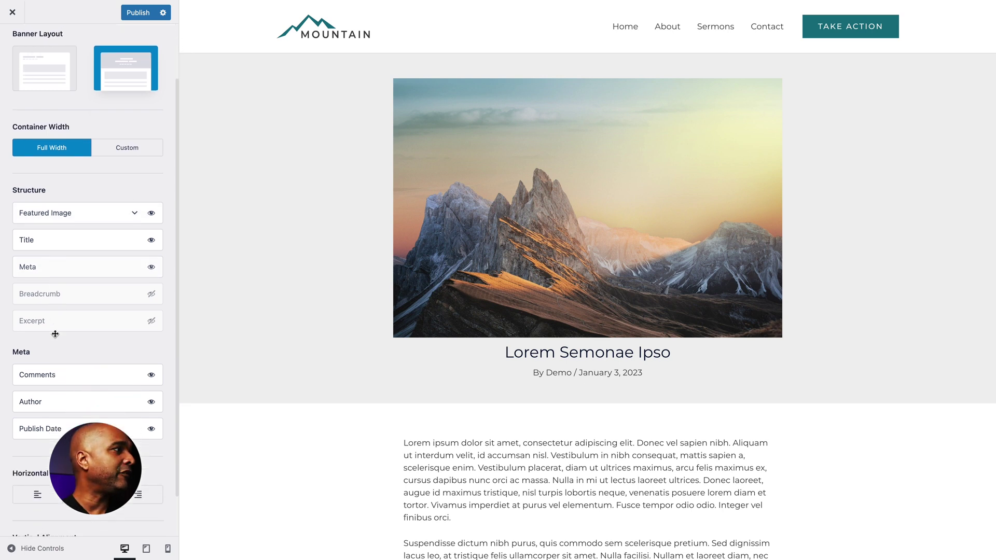
pyautogui.click(119, 81)
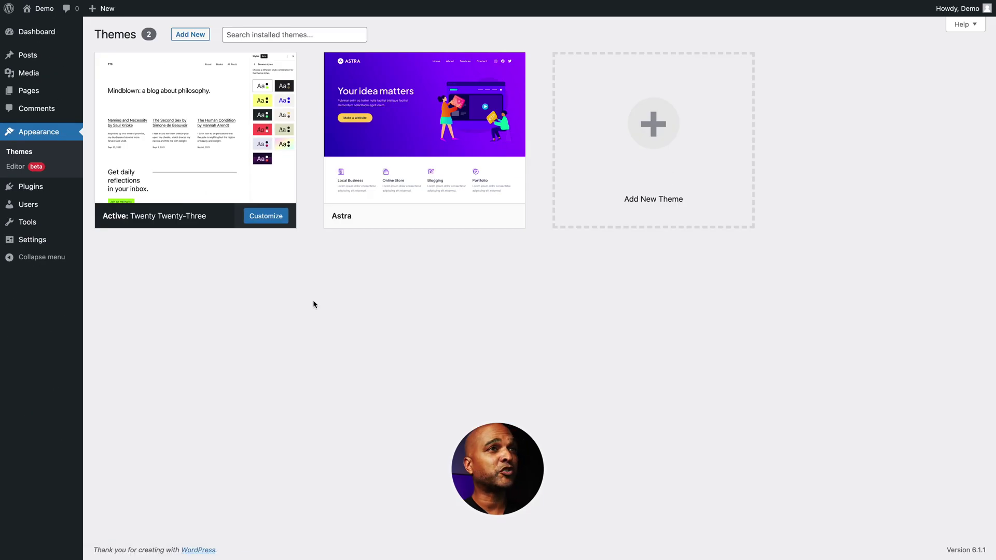
# - Live-preview the Astra theme, then activate and publish it over Twenty Twenty-Three
pyautogui.moveTo(405, 167)
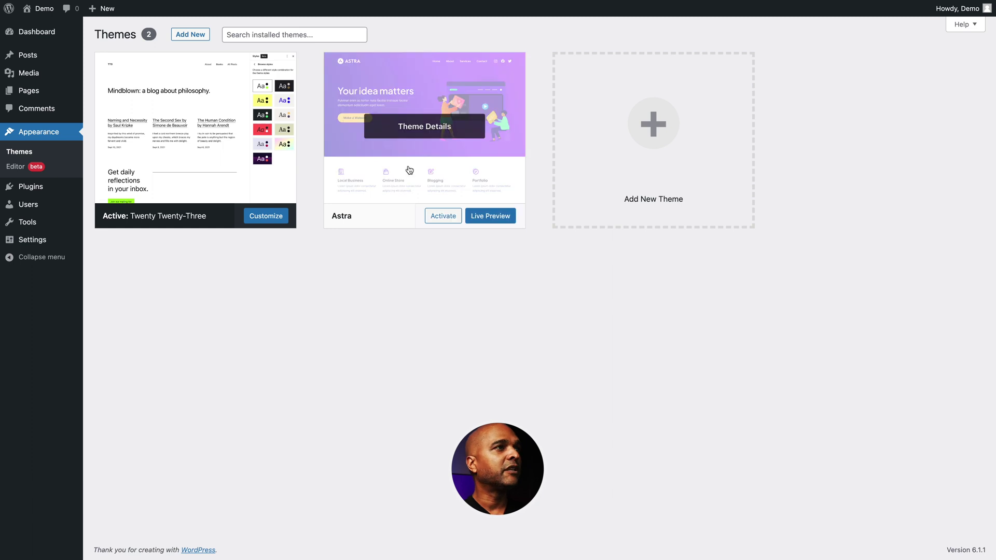
pyautogui.click(443, 216)
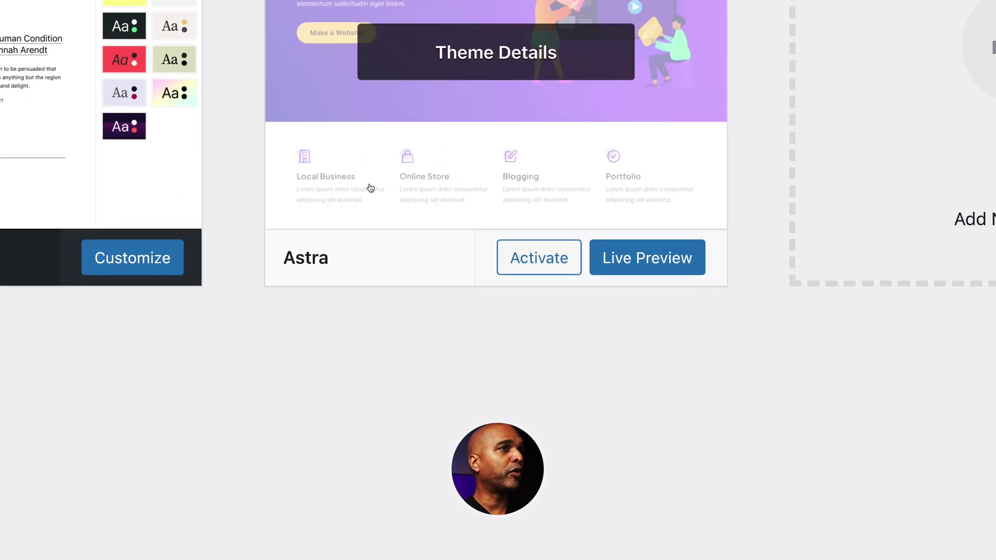
pyautogui.click(632, 263)
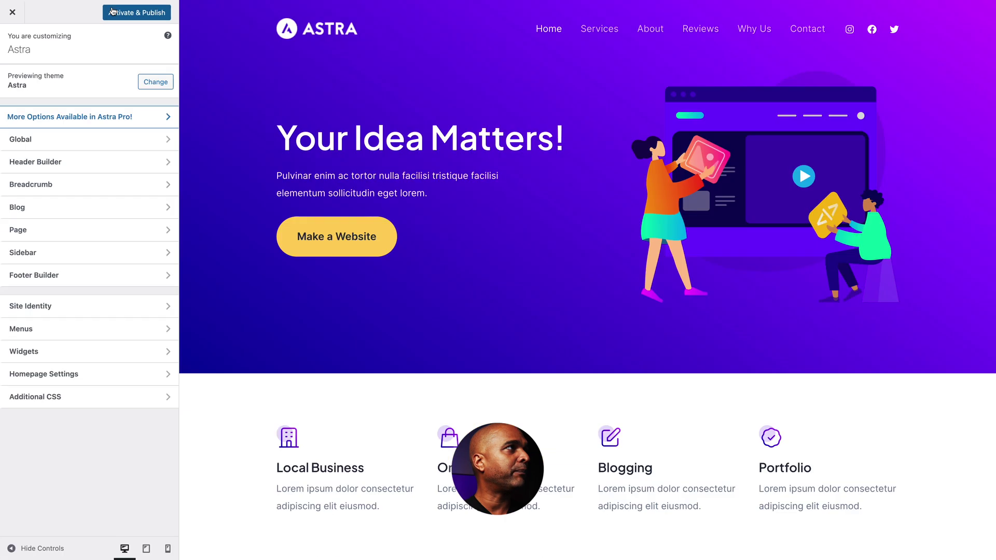
pyautogui.click(112, 10)
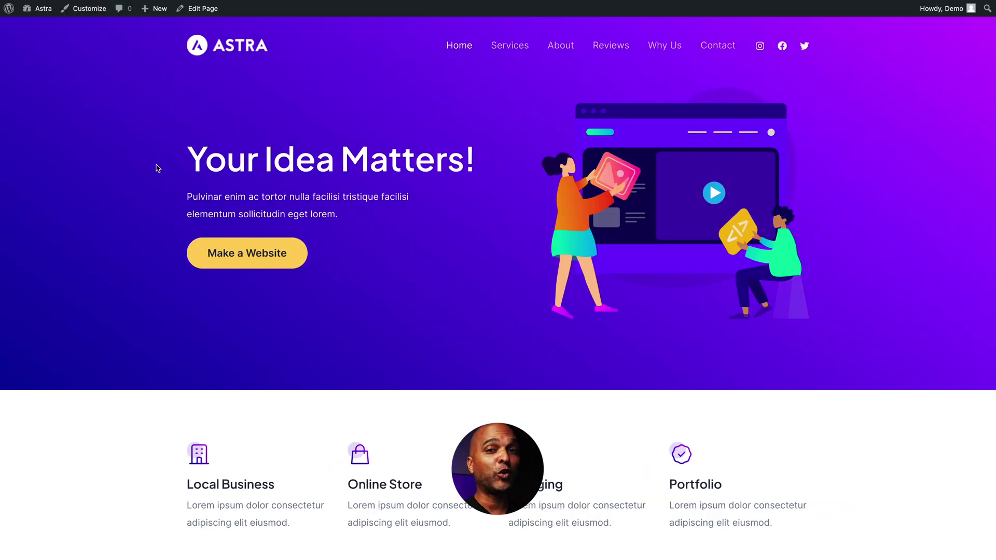
pyautogui.scroll(-15, 184, 252)
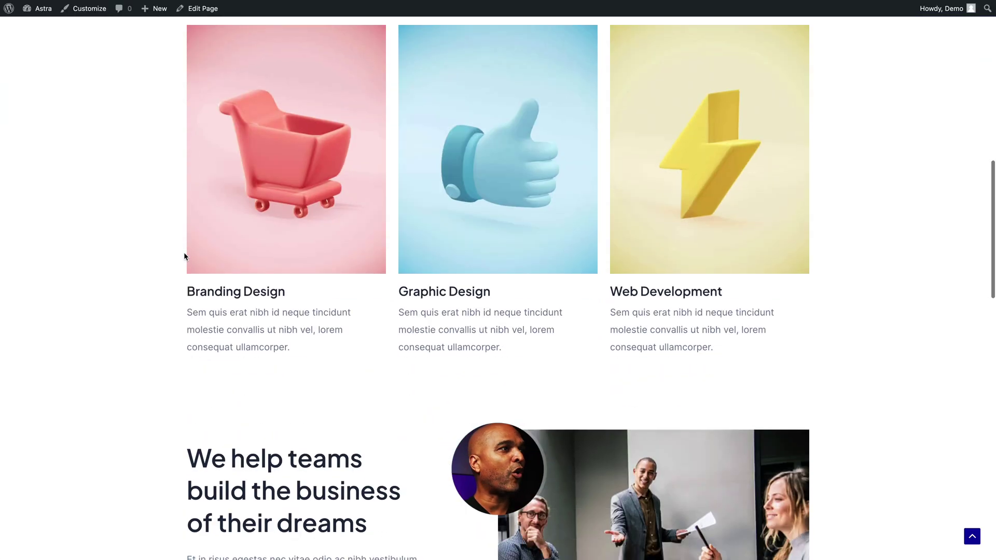
pyautogui.scroll(-15, 184, 256)
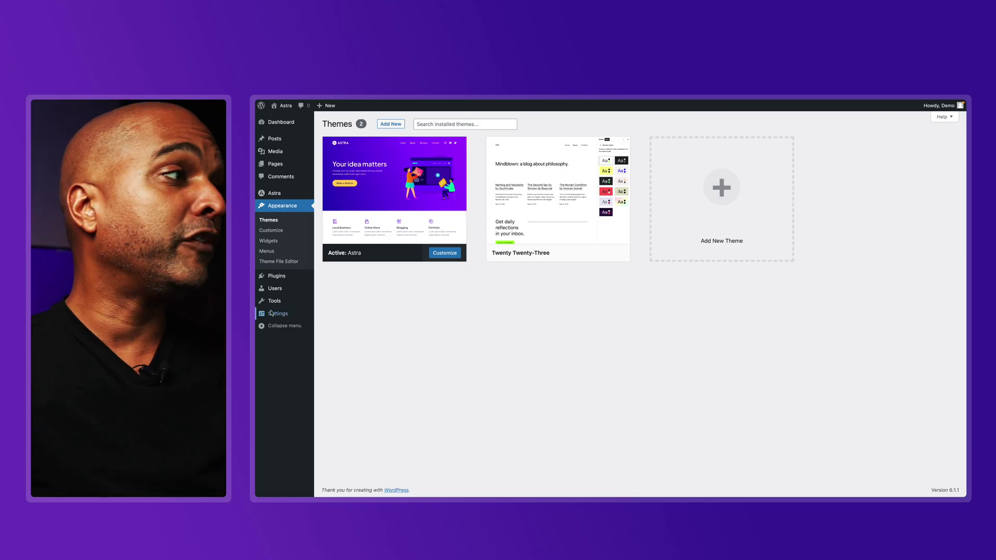
# - Save the Reading settings' homepage display and reload the front page to see it
pyautogui.moveTo(275, 314)
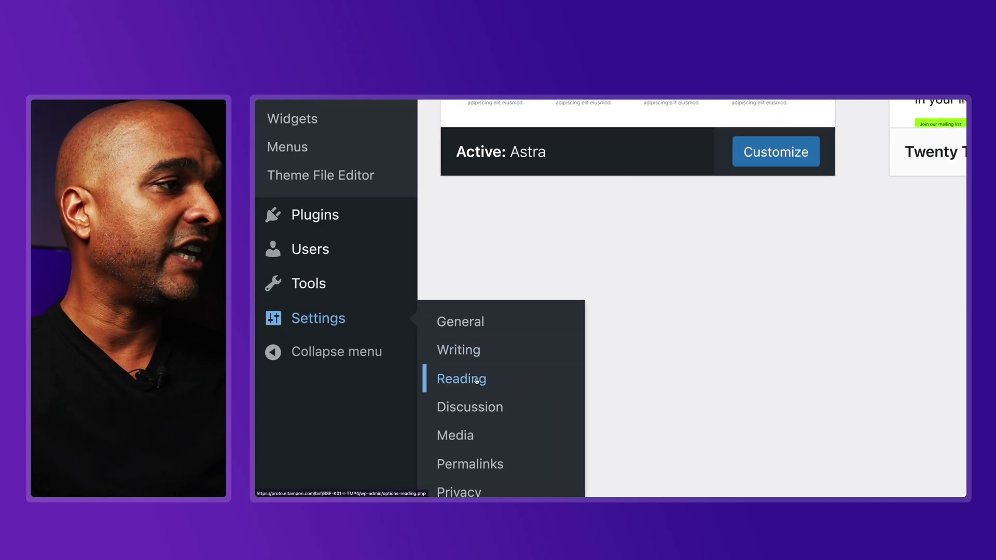
pyautogui.click(475, 379)
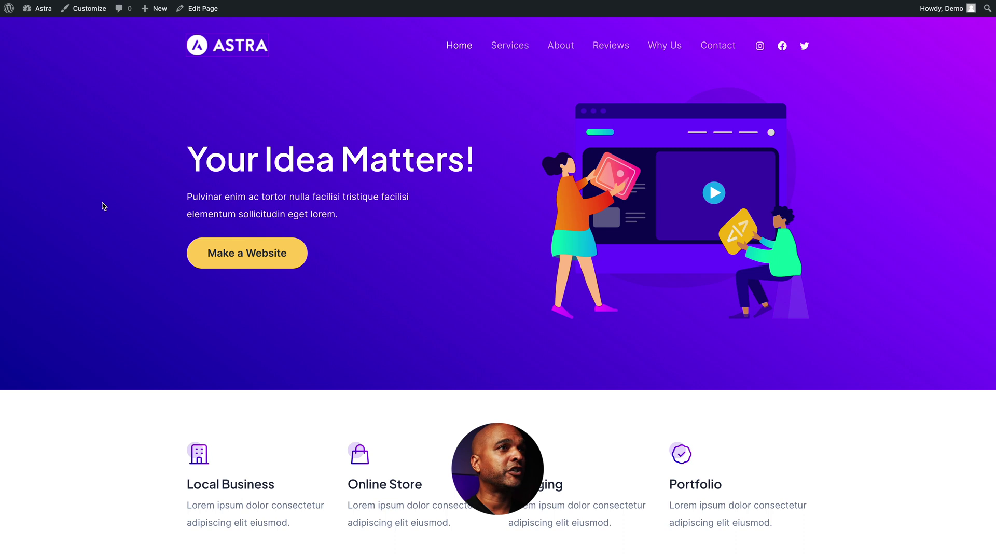
pyautogui.hotkey('ctrl', 'r')
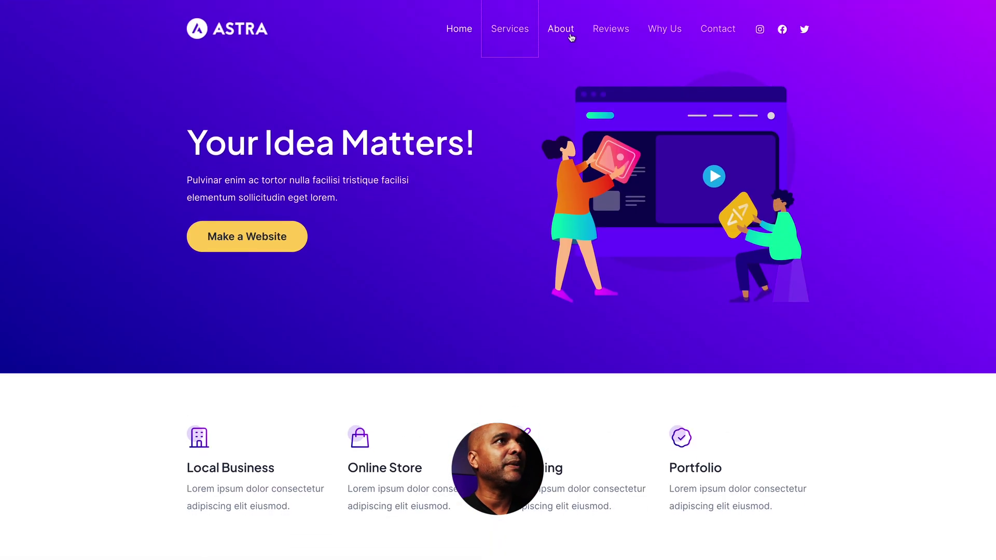
# - Test the About anchor link, then disable Enable Smooth Scroll to ID under Global > Misc
pyautogui.click(562, 31)
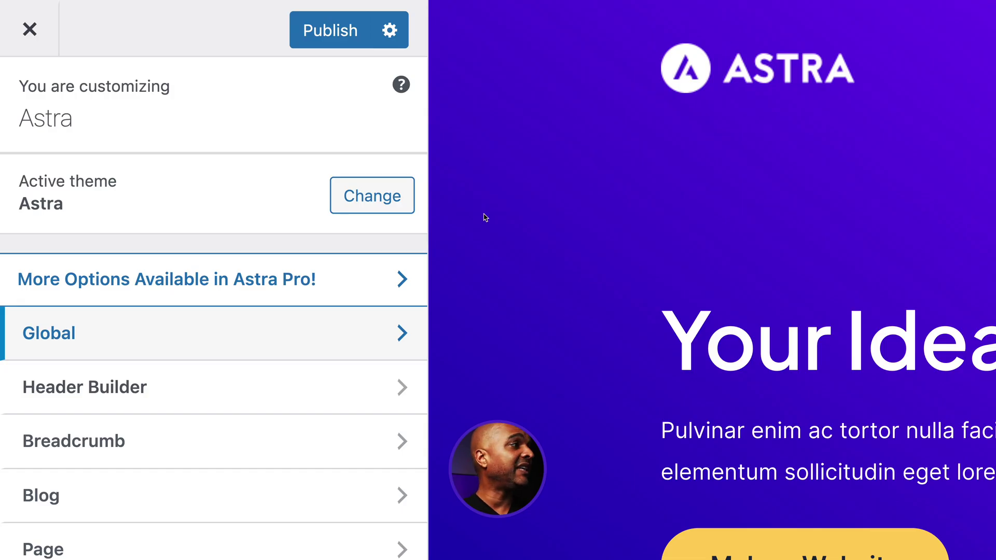
pyautogui.click(85, 333)
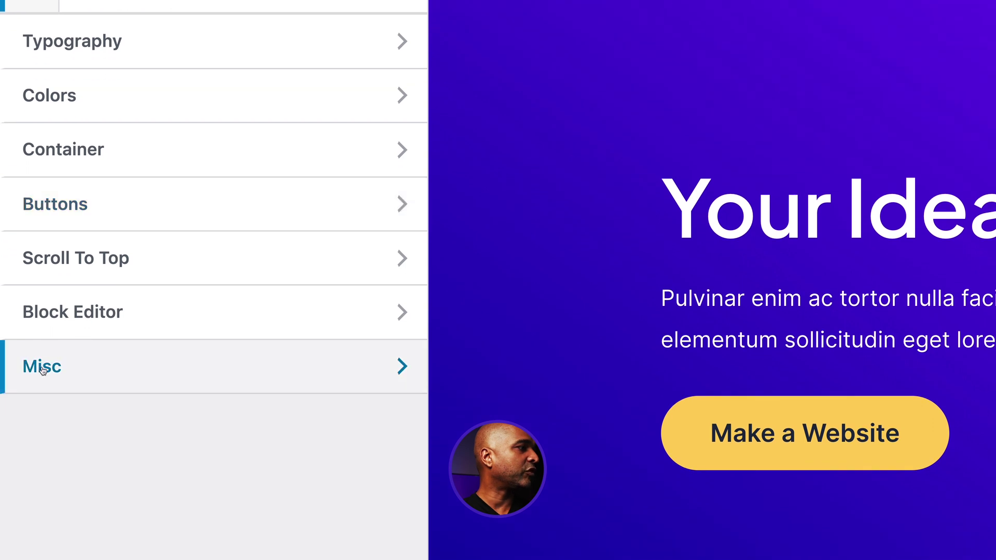
pyautogui.click(46, 370)
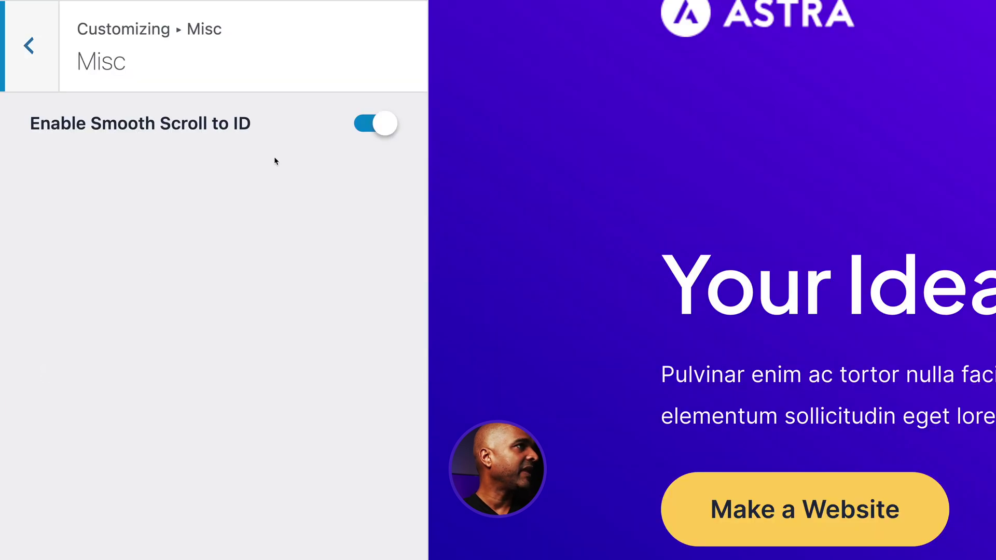
pyautogui.click(367, 128)
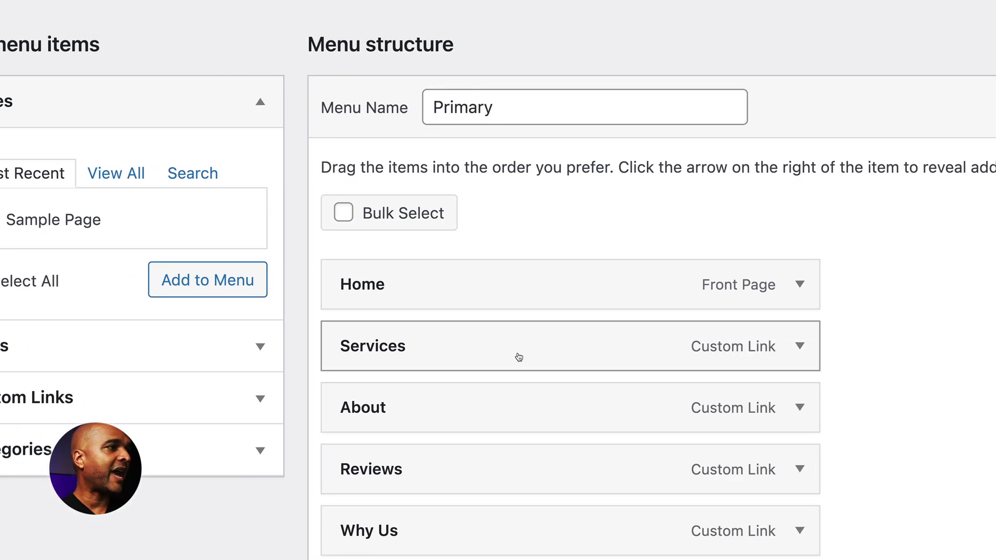
# - Expand the Services menu item and select 'services' in its #services URL
pyautogui.click(832, 347)
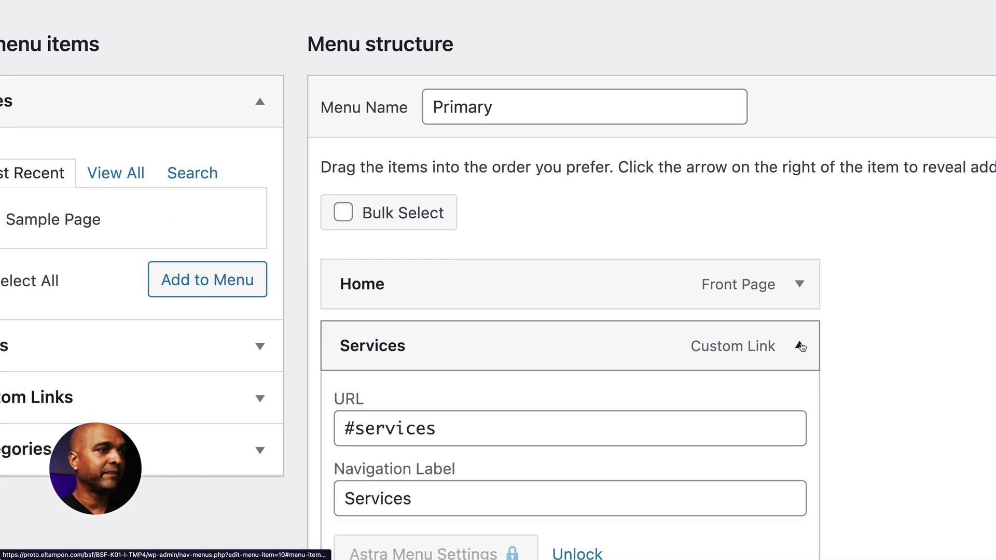
pyautogui.scroll(-3, 509, 349)
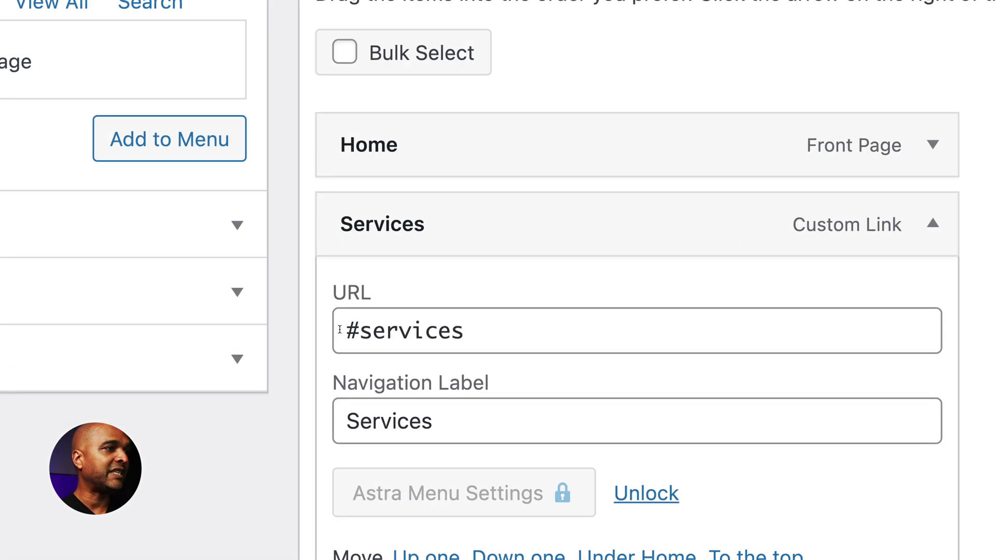
pyautogui.click(371, 334)
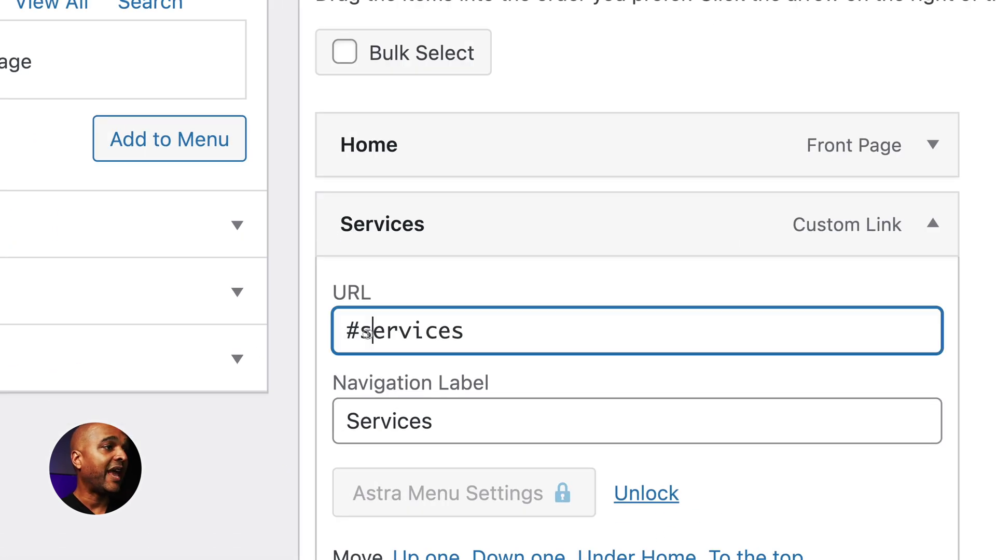
pyautogui.doubleClick(399, 333)
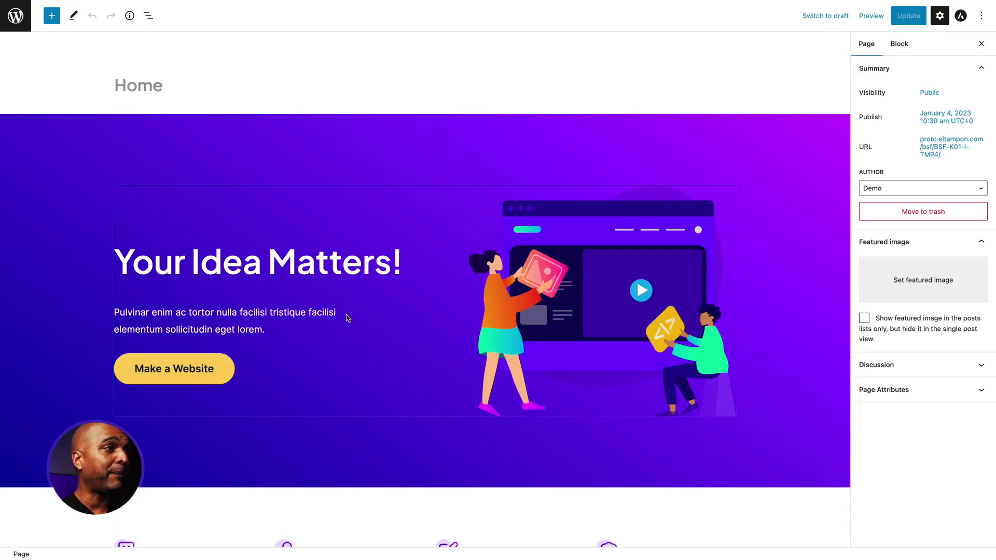
# - Select the Our Services group block and reveal its Advanced HTML anchor 'services'
pyautogui.scroll(-4, 346, 317)
pyautogui.scroll(-5, 347, 316)
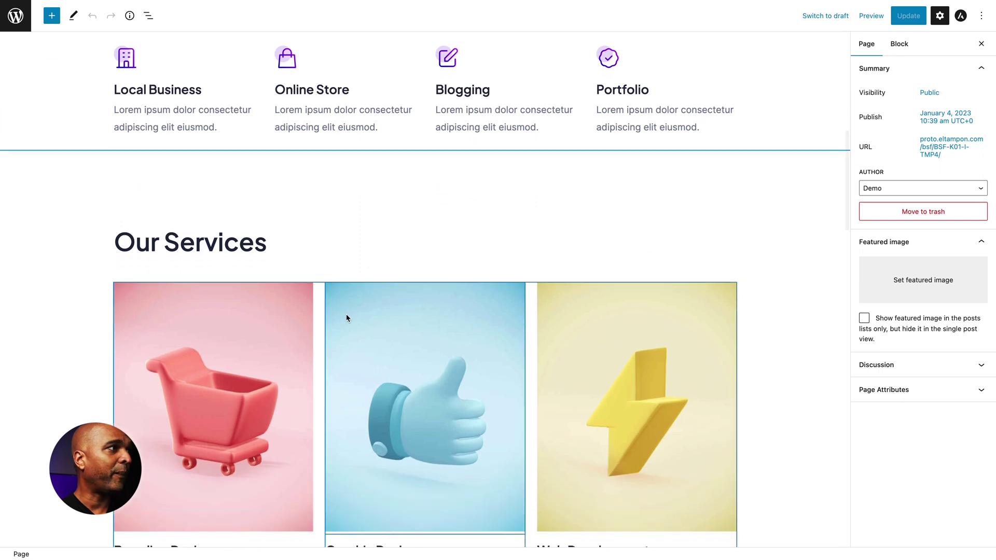
pyautogui.click(275, 208)
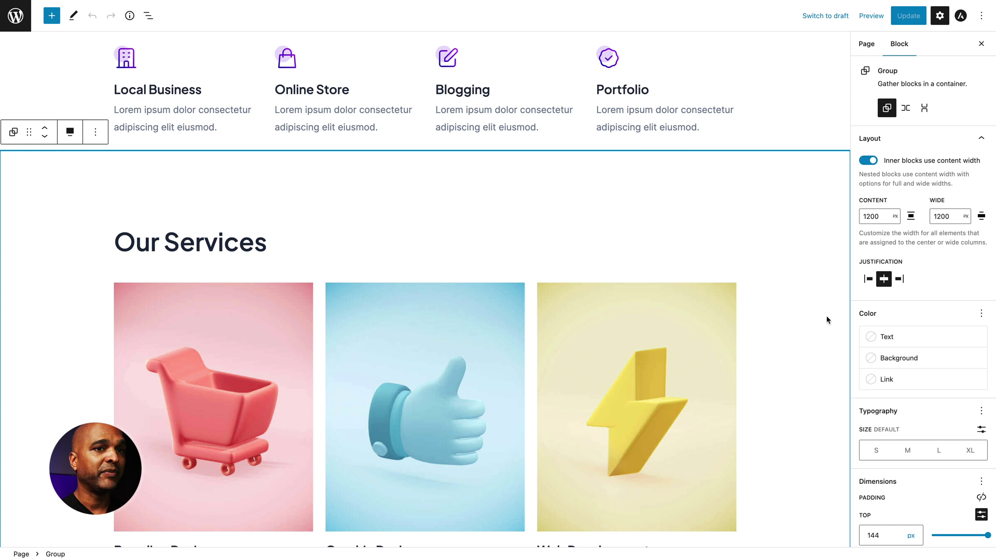
pyautogui.scroll(-5, 902, 360)
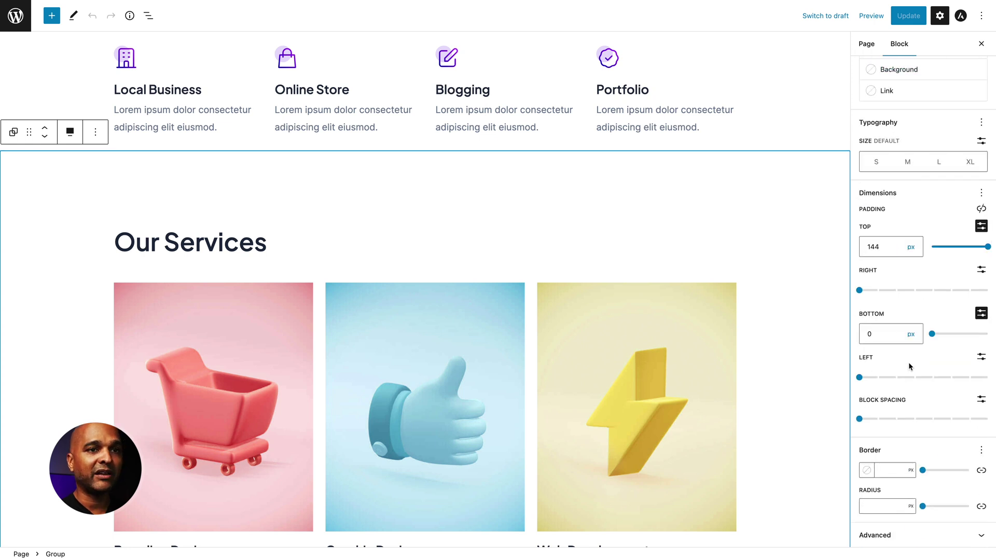
pyautogui.click(904, 535)
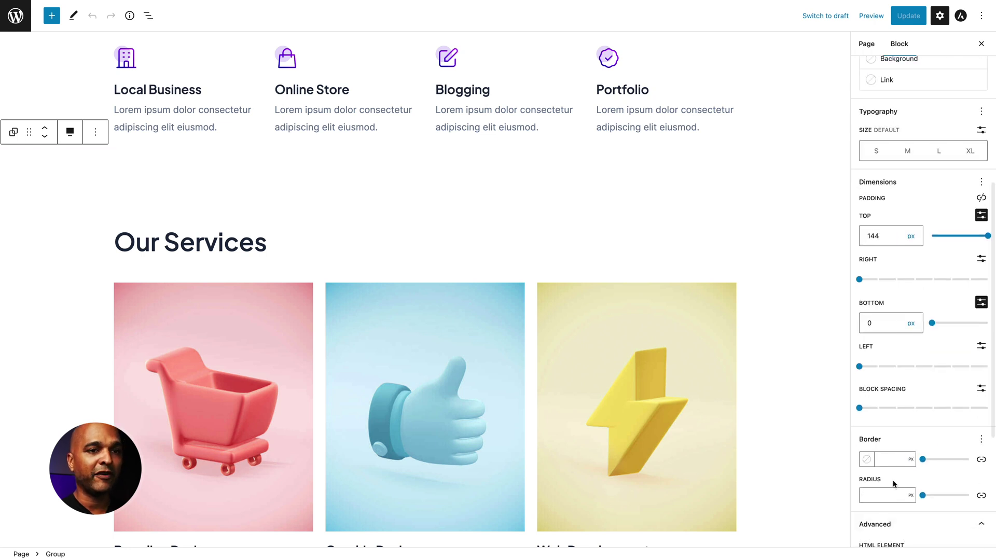
pyautogui.scroll(-4, 895, 482)
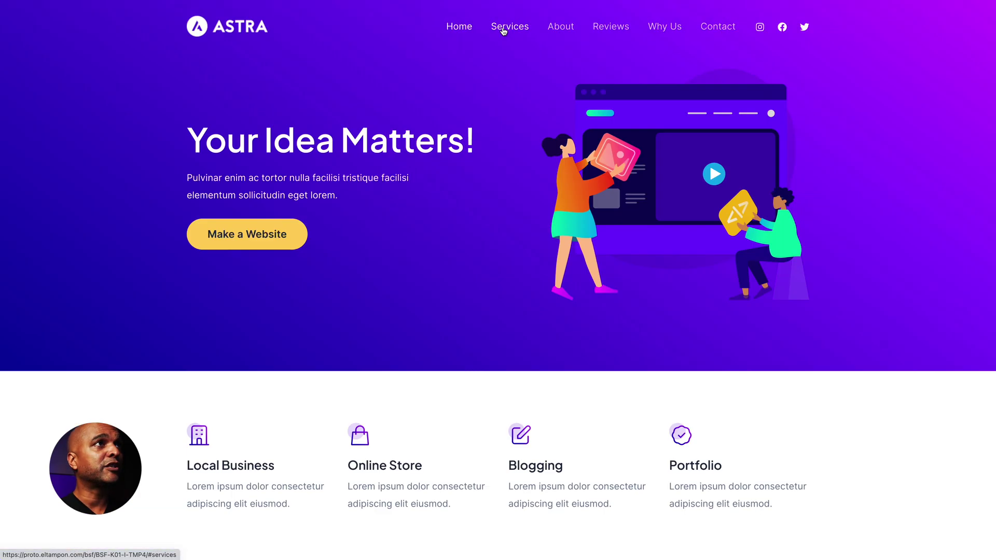
# - Jump to Our Services via the nav link, then follow LEARN MORE on the Outdoor Adventure site
pyautogui.click(503, 31)
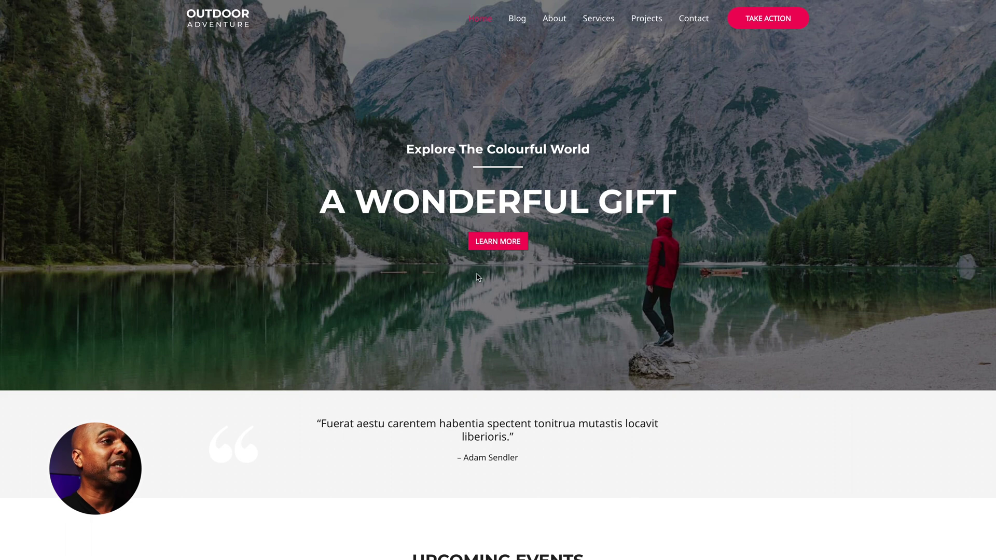
pyautogui.click(496, 242)
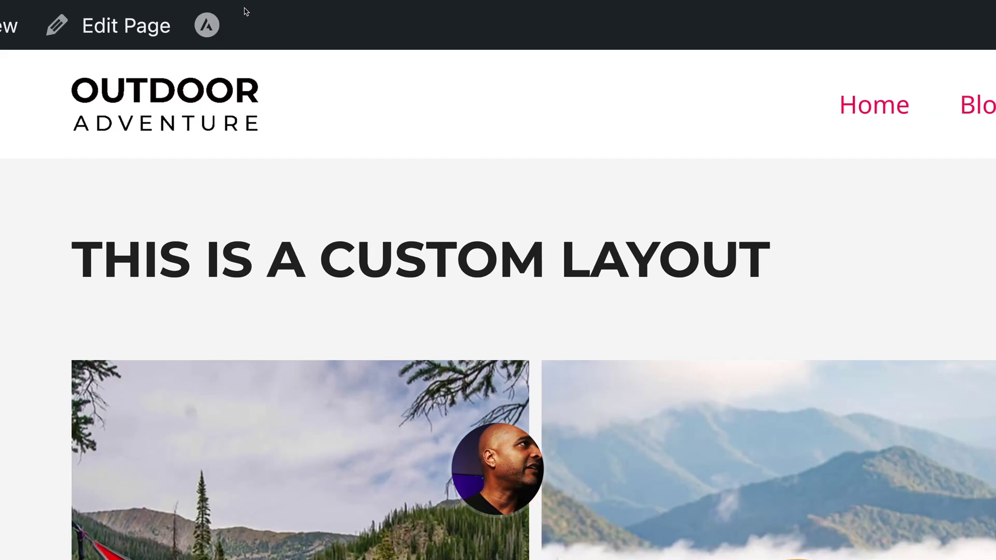
pyautogui.moveTo(233, 11)
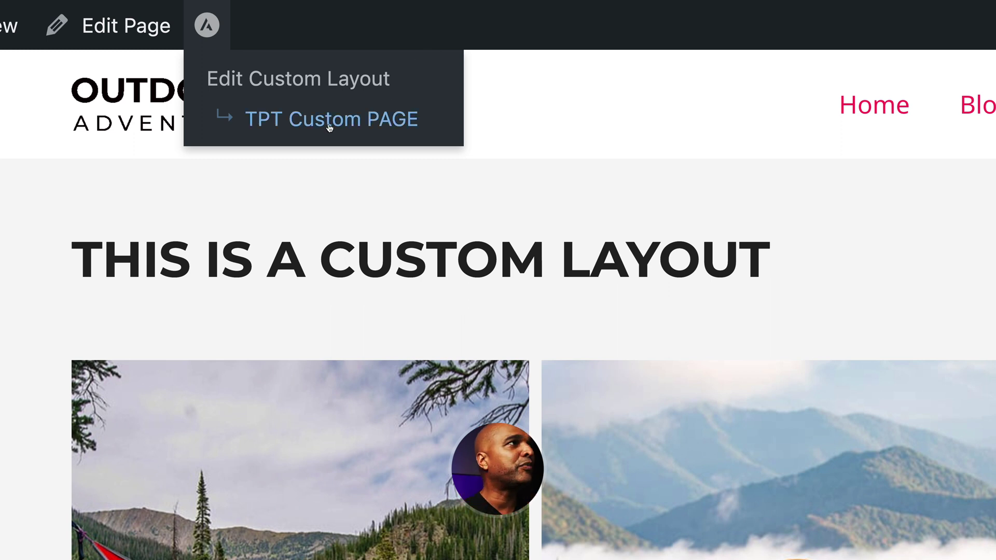
pyautogui.click(283, 123)
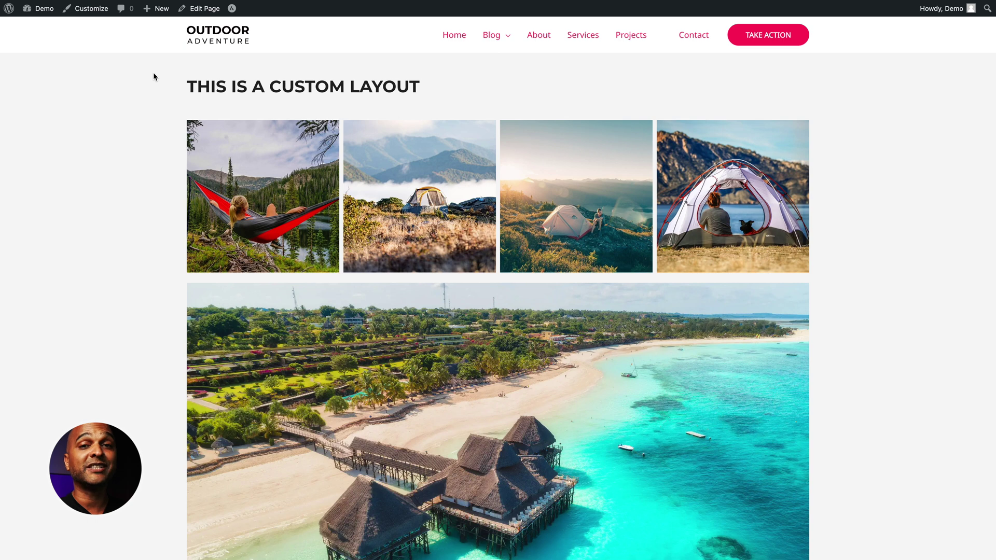
pyautogui.moveTo(231, 7)
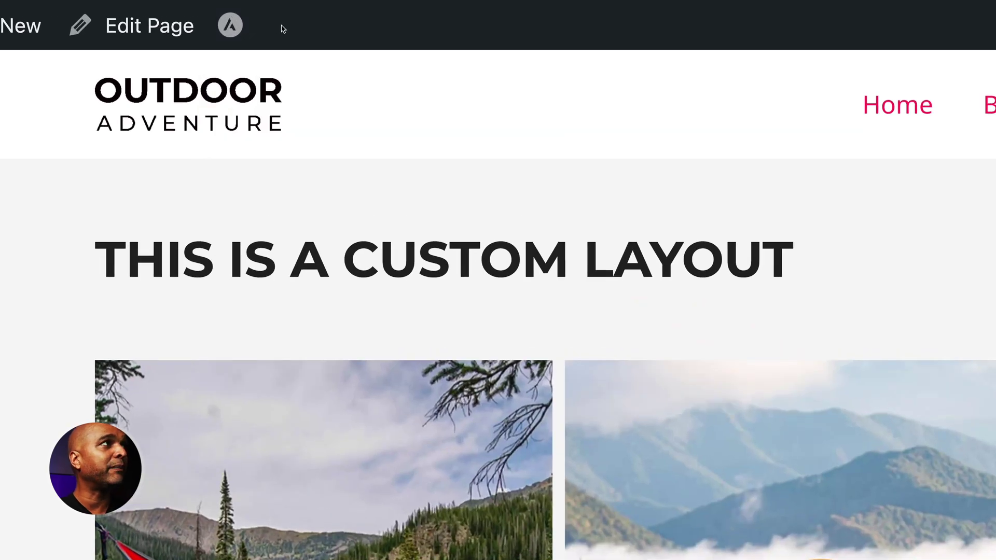
pyautogui.moveTo(254, 30)
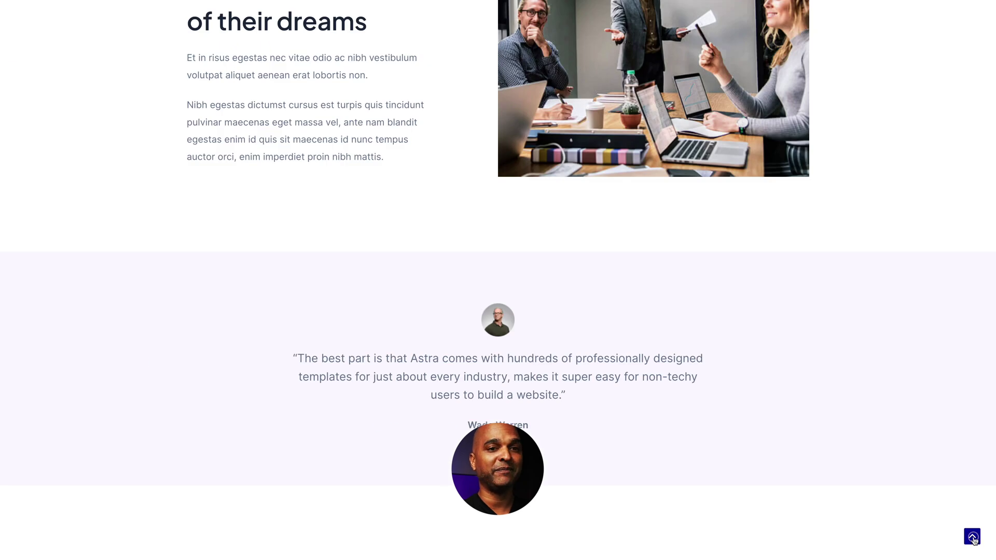
# - Return to the top of the page with the bottom-right scroll-to-top button
pyautogui.click(972, 537)
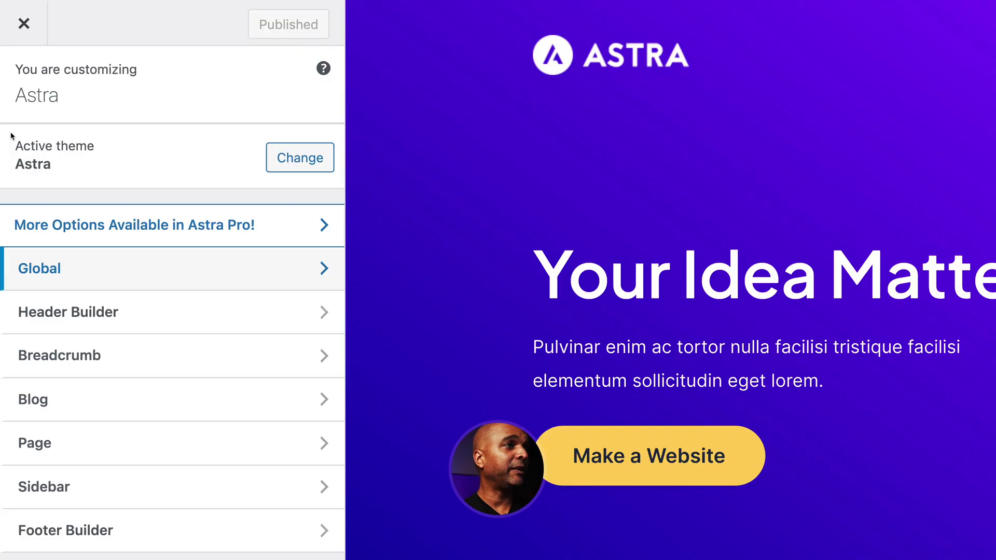
# - Show the Design styling options for Global > Scroll To Top in the Customizer
pyautogui.click(30, 275)
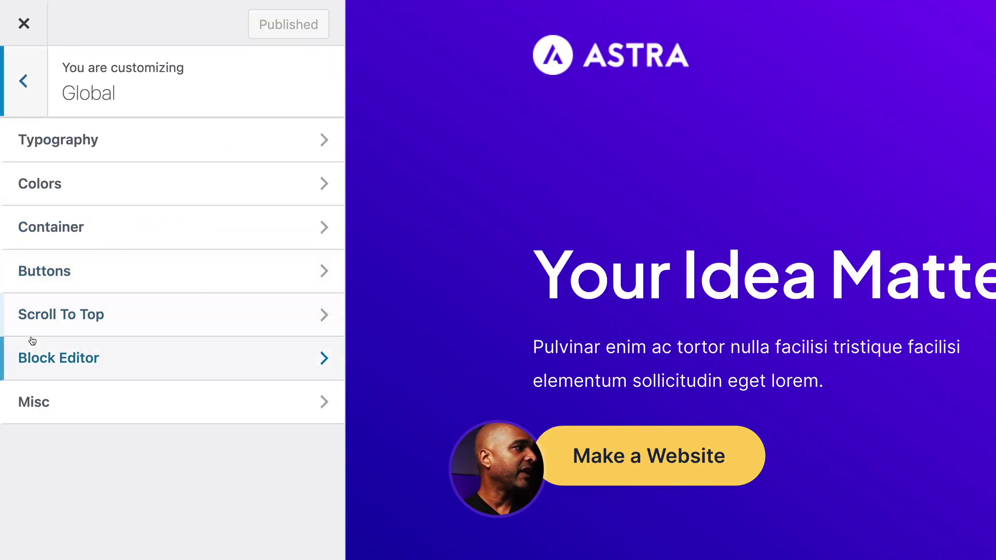
pyautogui.click(32, 316)
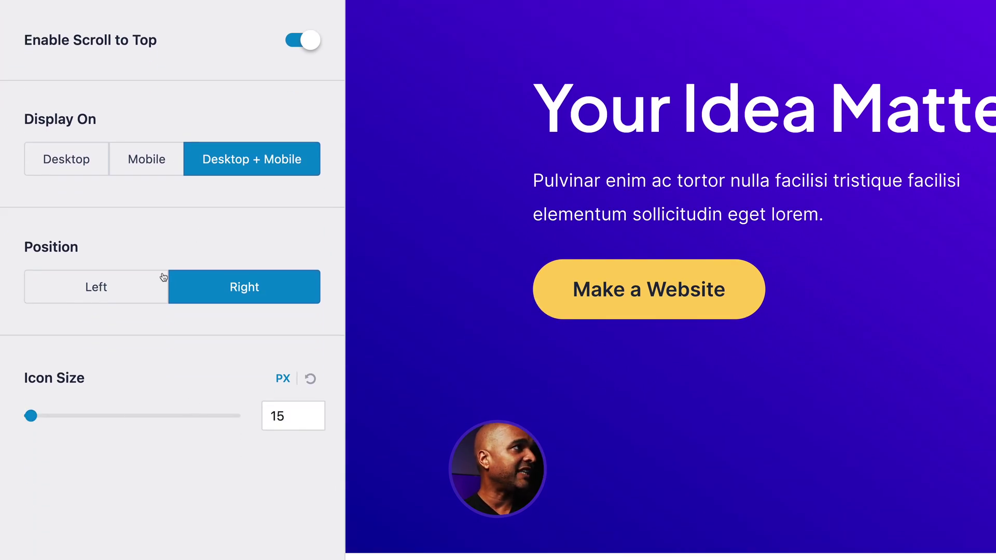
pyautogui.click(249, 147)
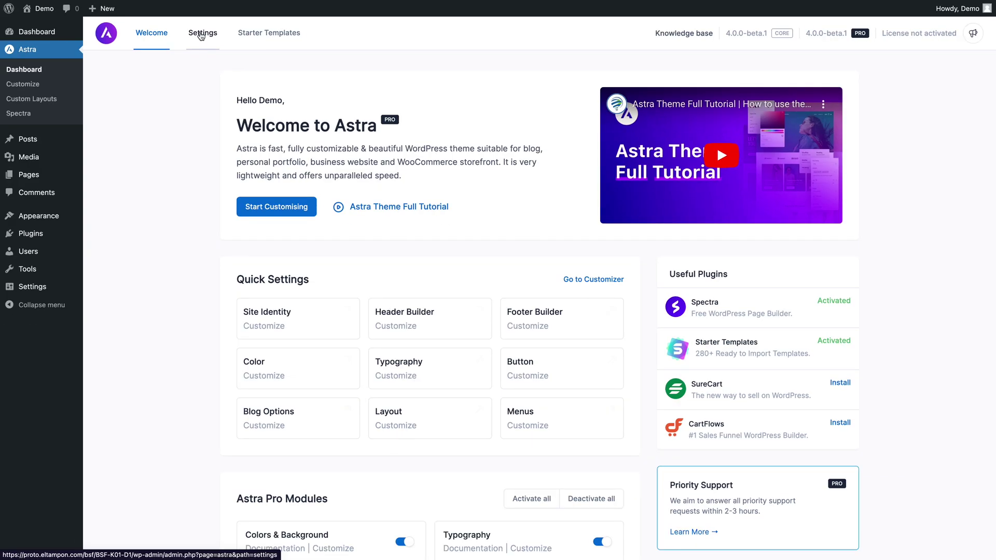
# - Open the Settings tab of the Astra dashboard
pyautogui.click(202, 33)
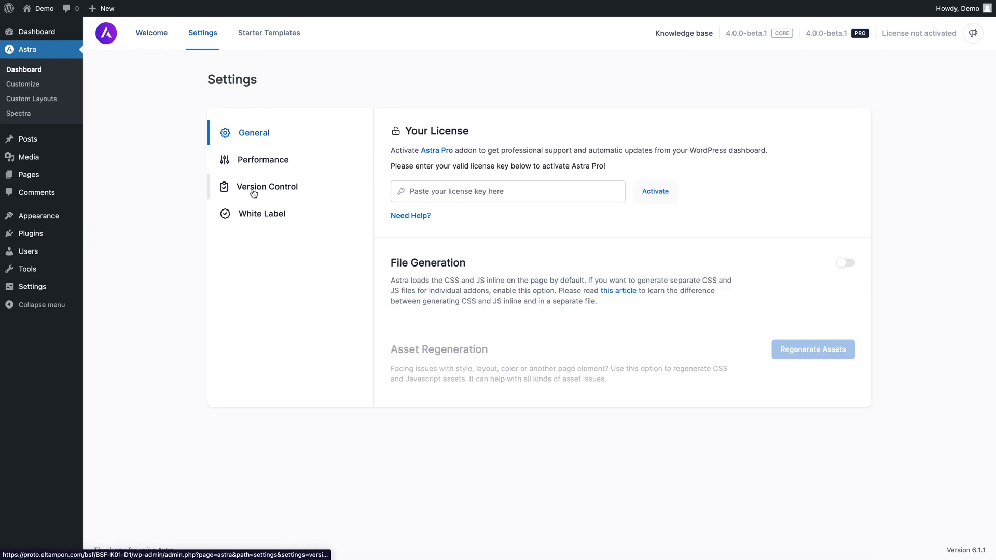